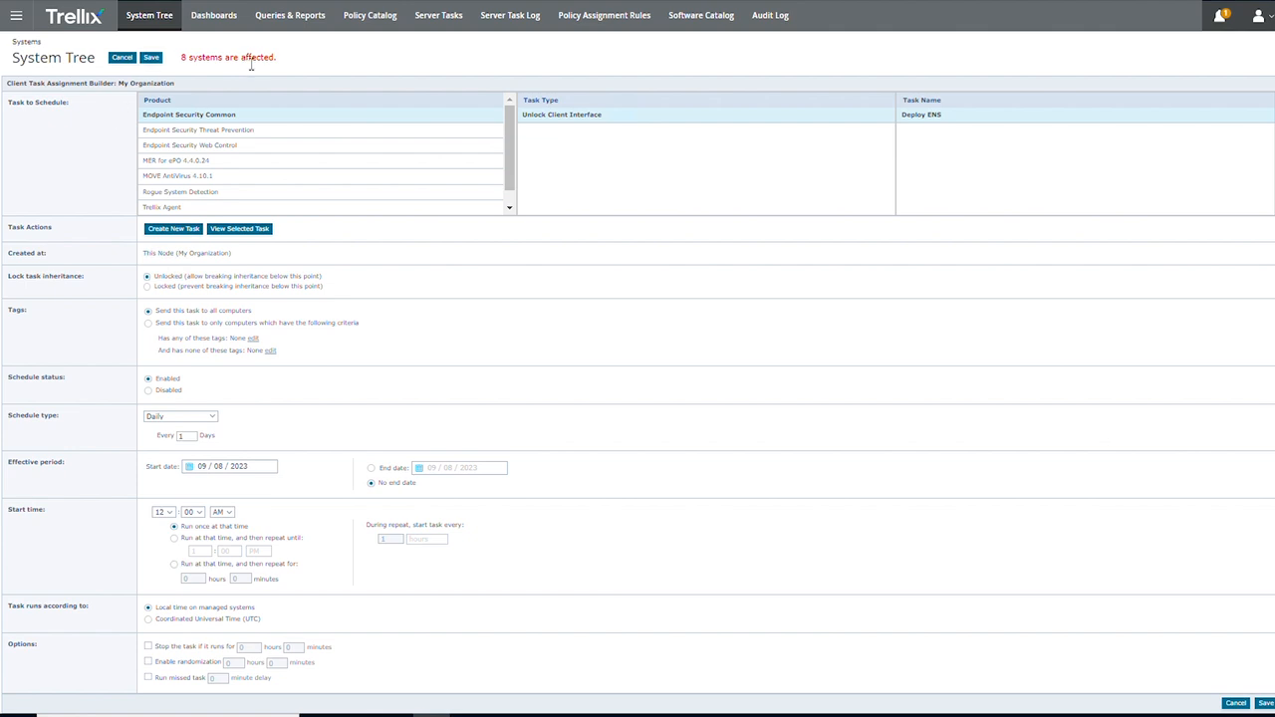
# - Choose the Trellix Agent product, Product Deployment task type and Deploy ePO MER task as the task to schedule
pyautogui.moveTo(299, 65)
pyautogui.mouseDown()
pyautogui.moveTo(181, 60)
pyautogui.moveTo(274, 61)
pyautogui.mouseUp()
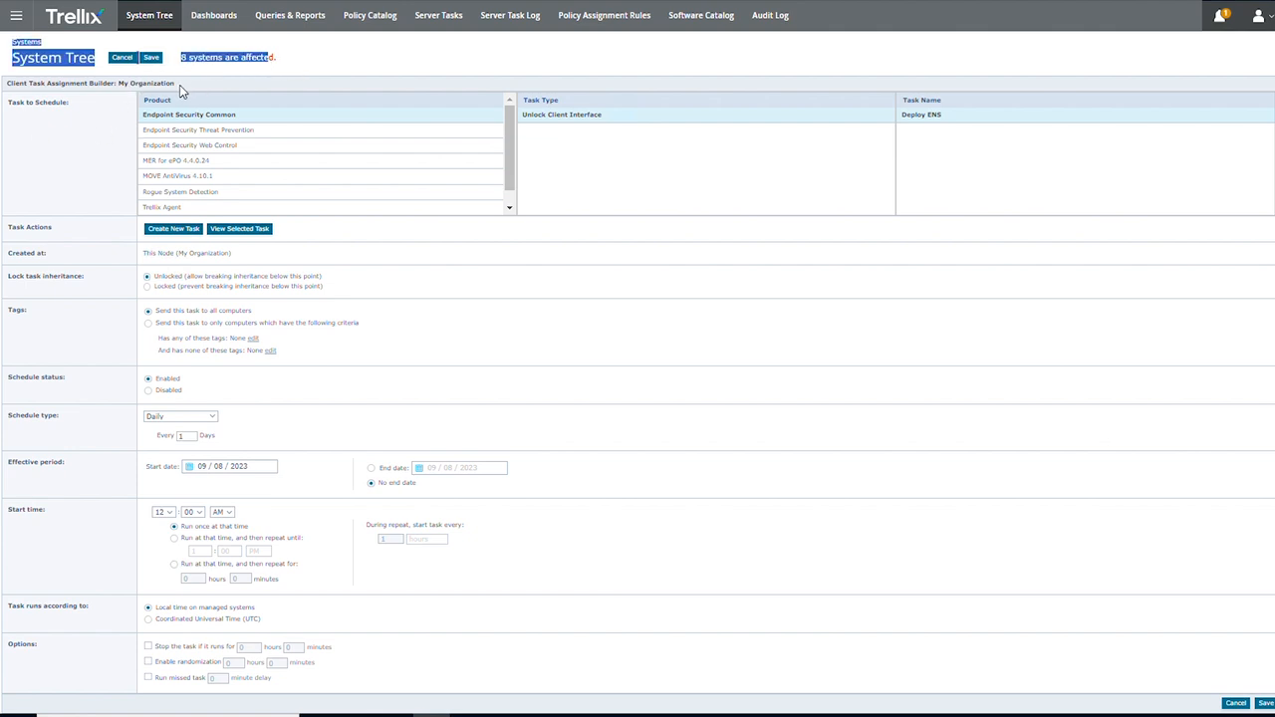
pyautogui.moveTo(180, 93); pyautogui.dragTo(116, 92)
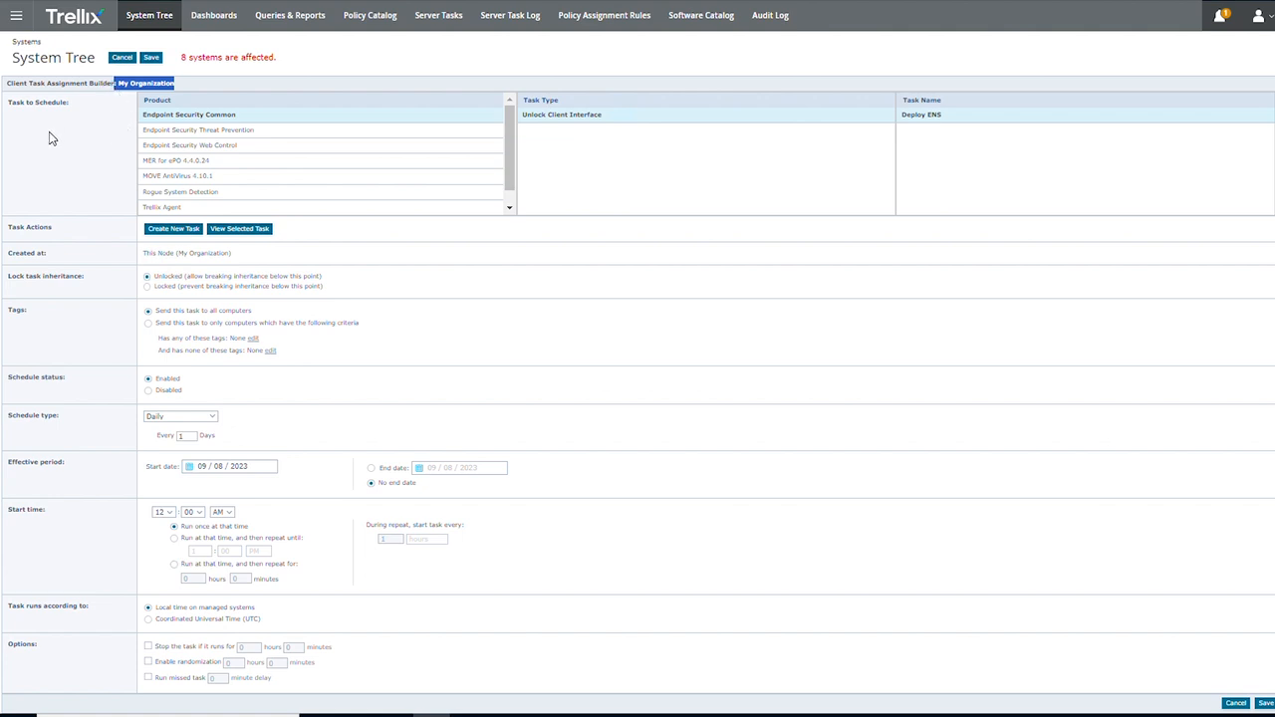
pyautogui.click(185, 210)
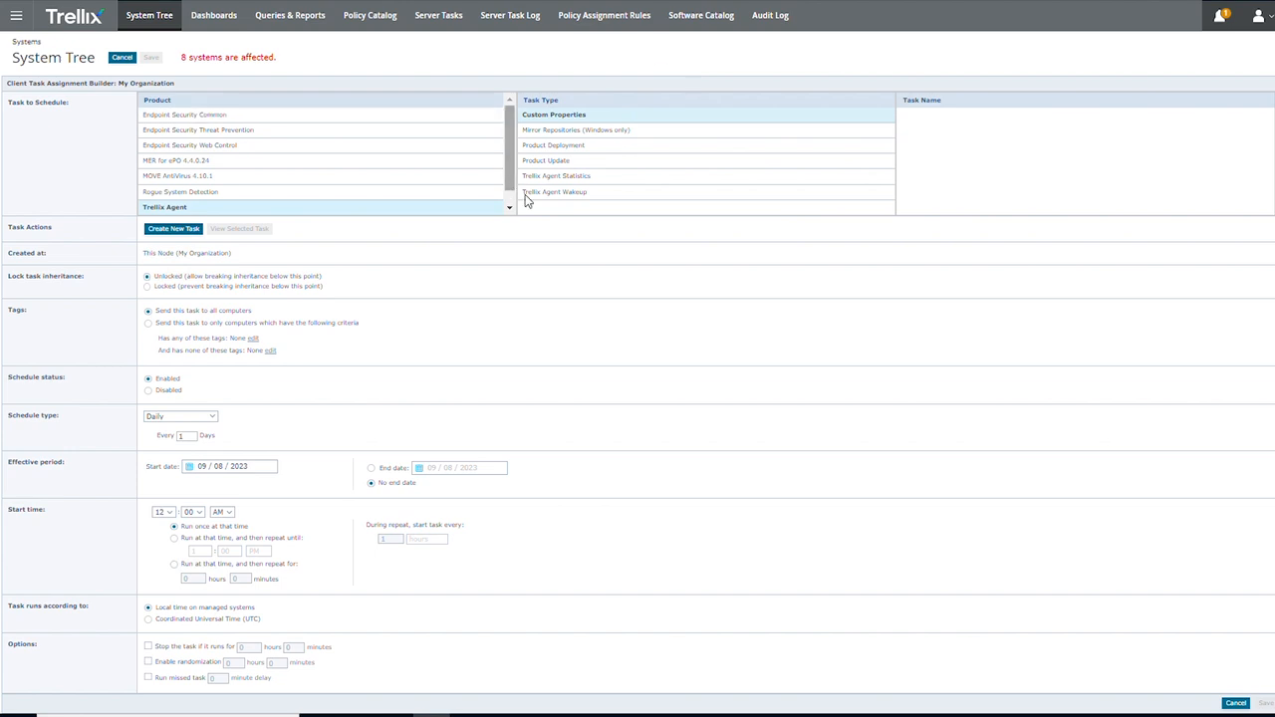
pyautogui.click(603, 147)
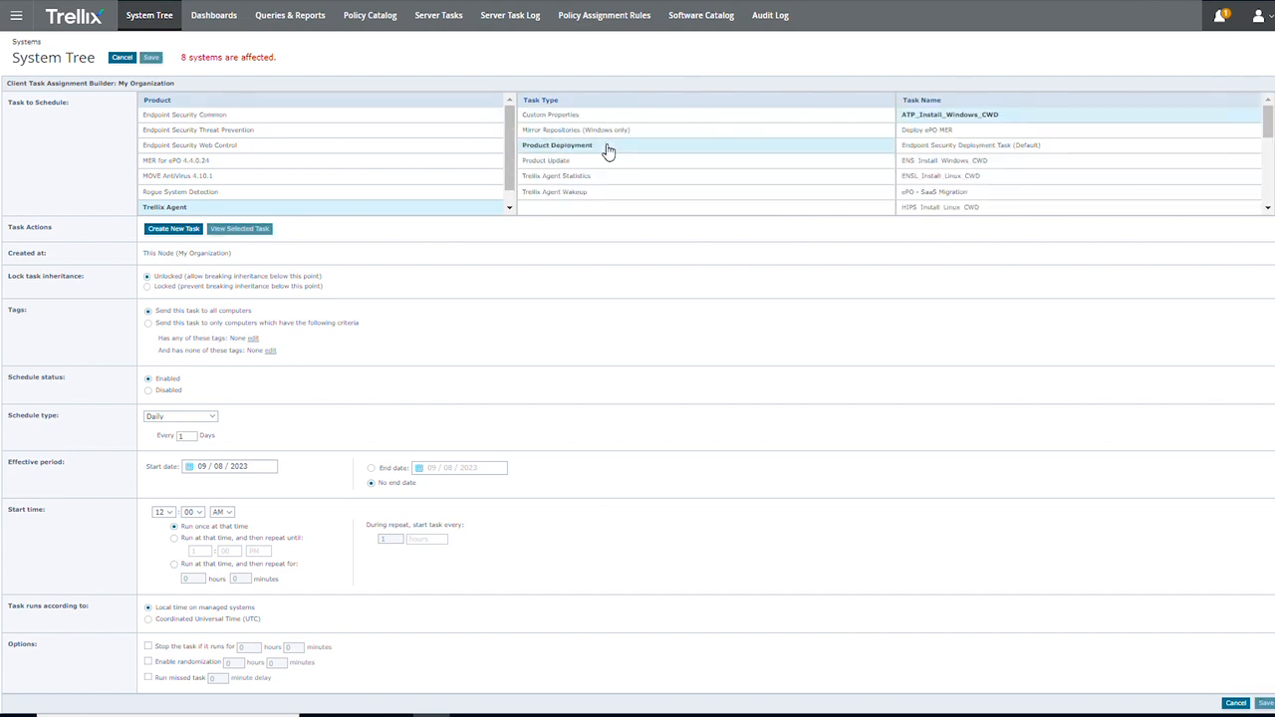
pyautogui.click(979, 134)
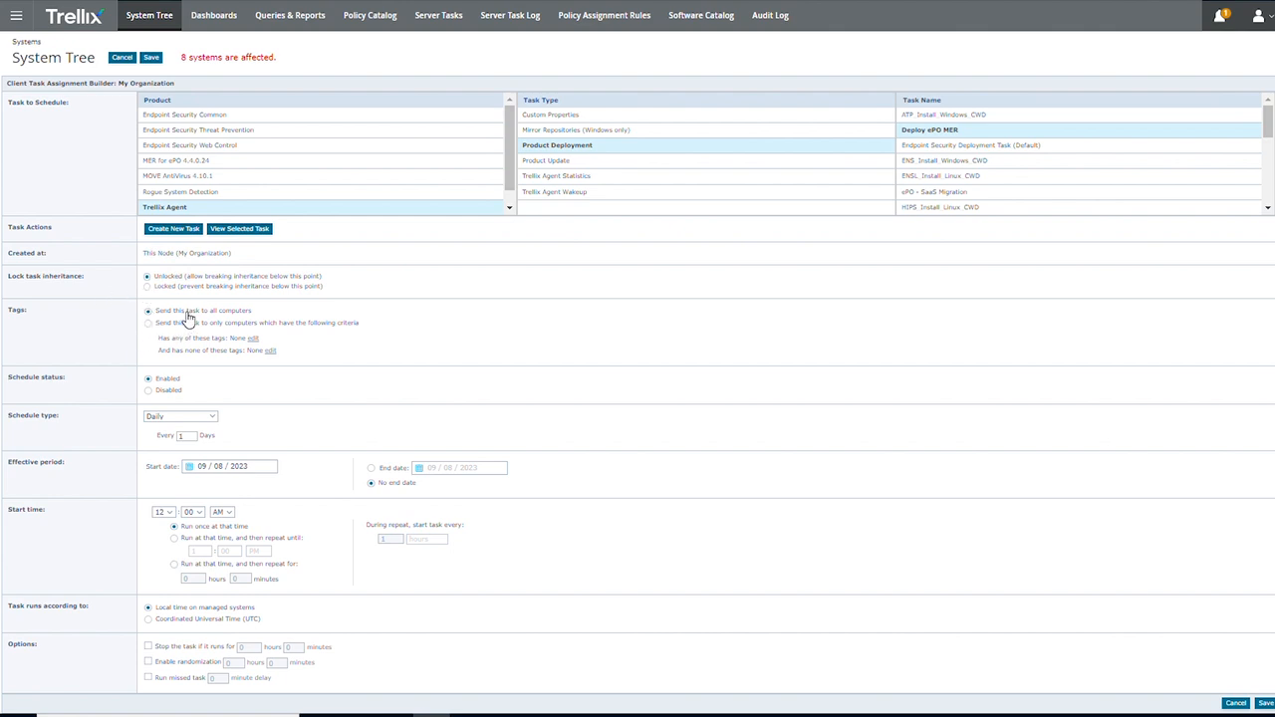
# - Restrict the task to computers that match the tag criteria and include the Allow tag
pyautogui.click(148, 323)
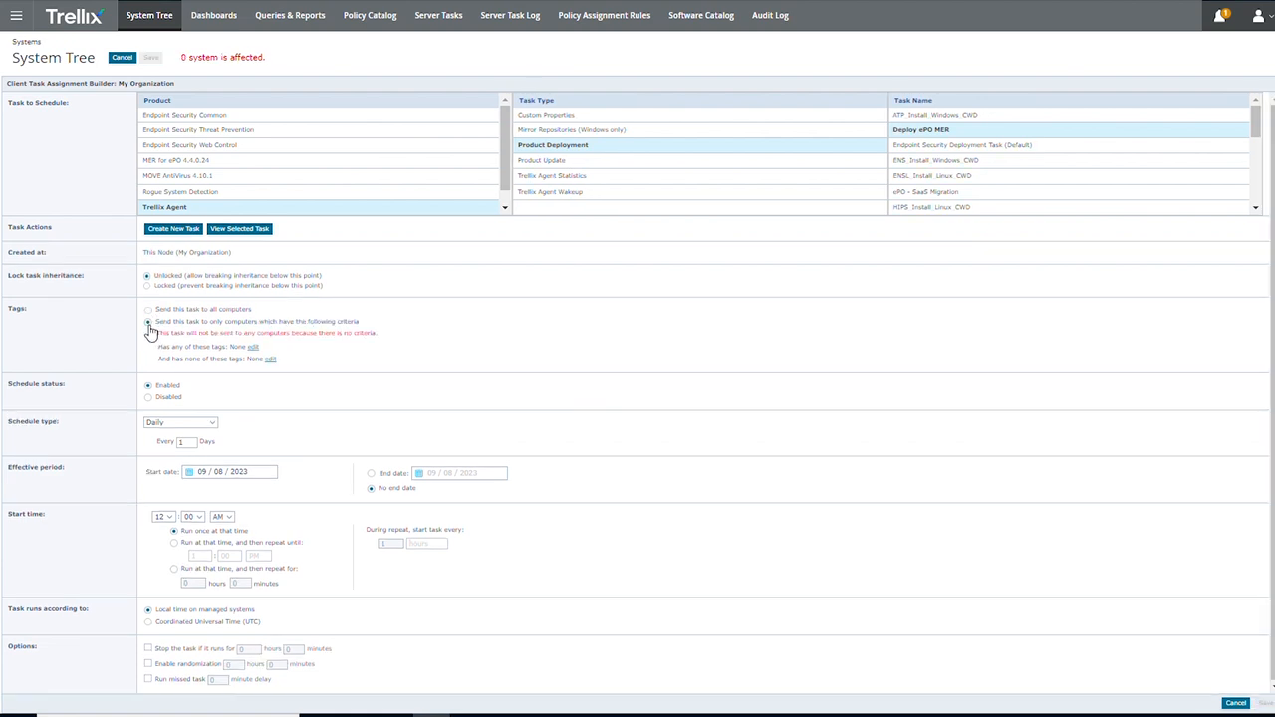
pyautogui.click(255, 348)
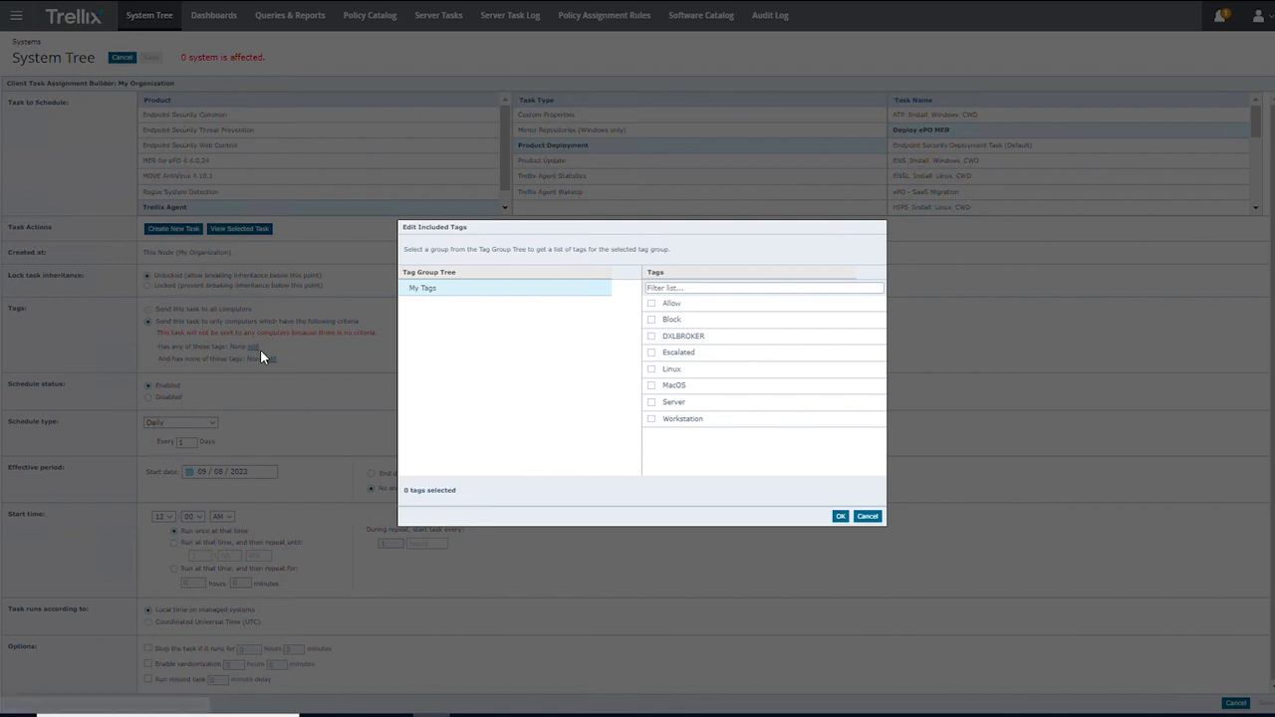
pyautogui.click(679, 307)
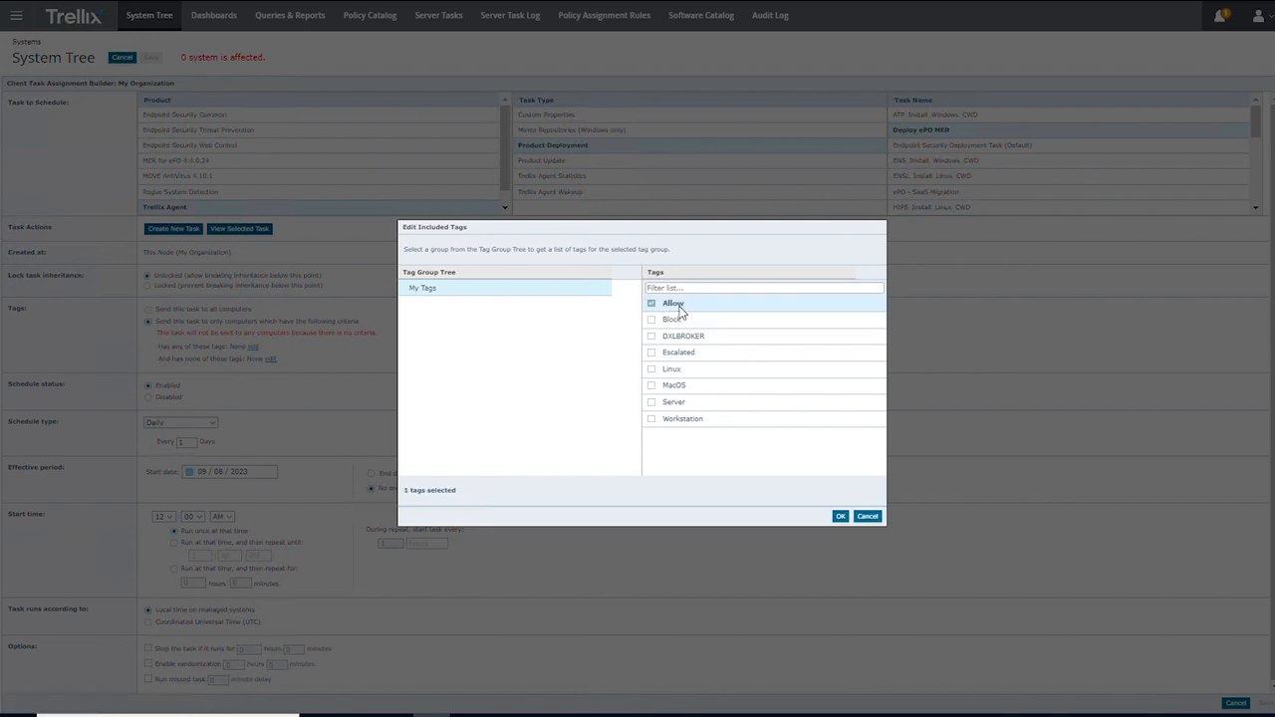
pyautogui.click(840, 517)
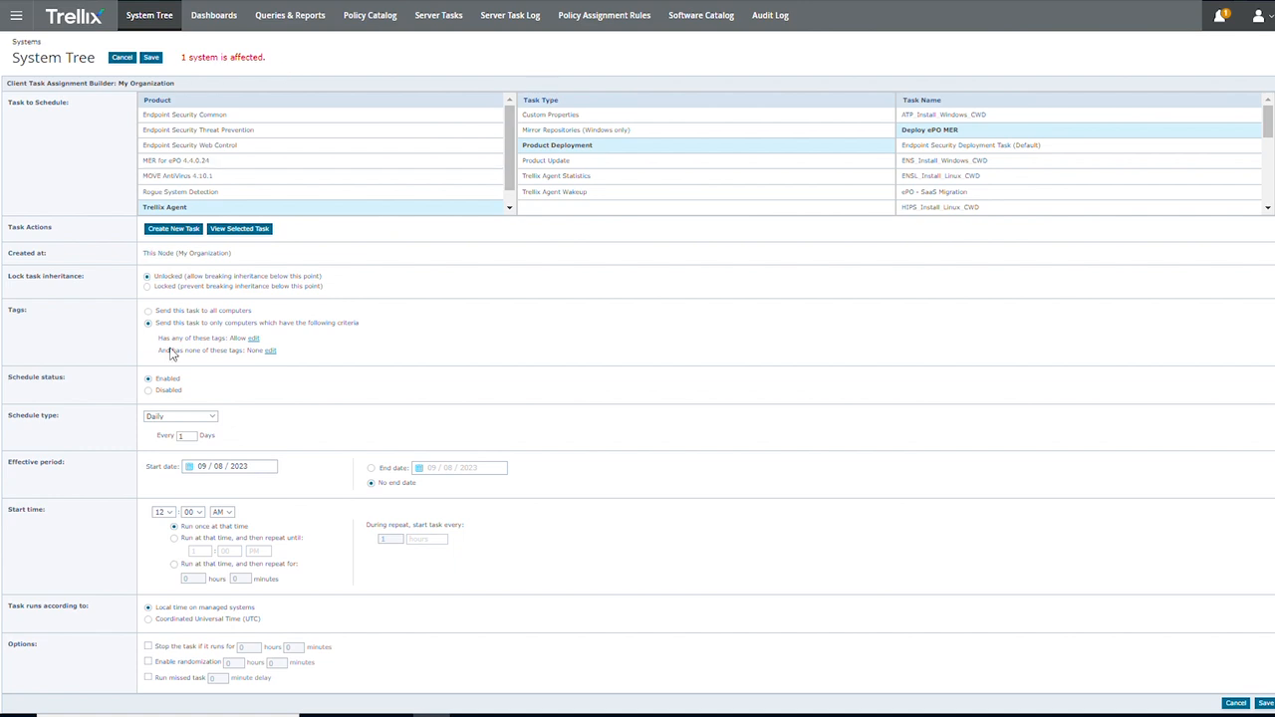
# - Set the daily schedule to repeat until 1:00 PM, starting the task every 2 hours
pyautogui.click(212, 421)
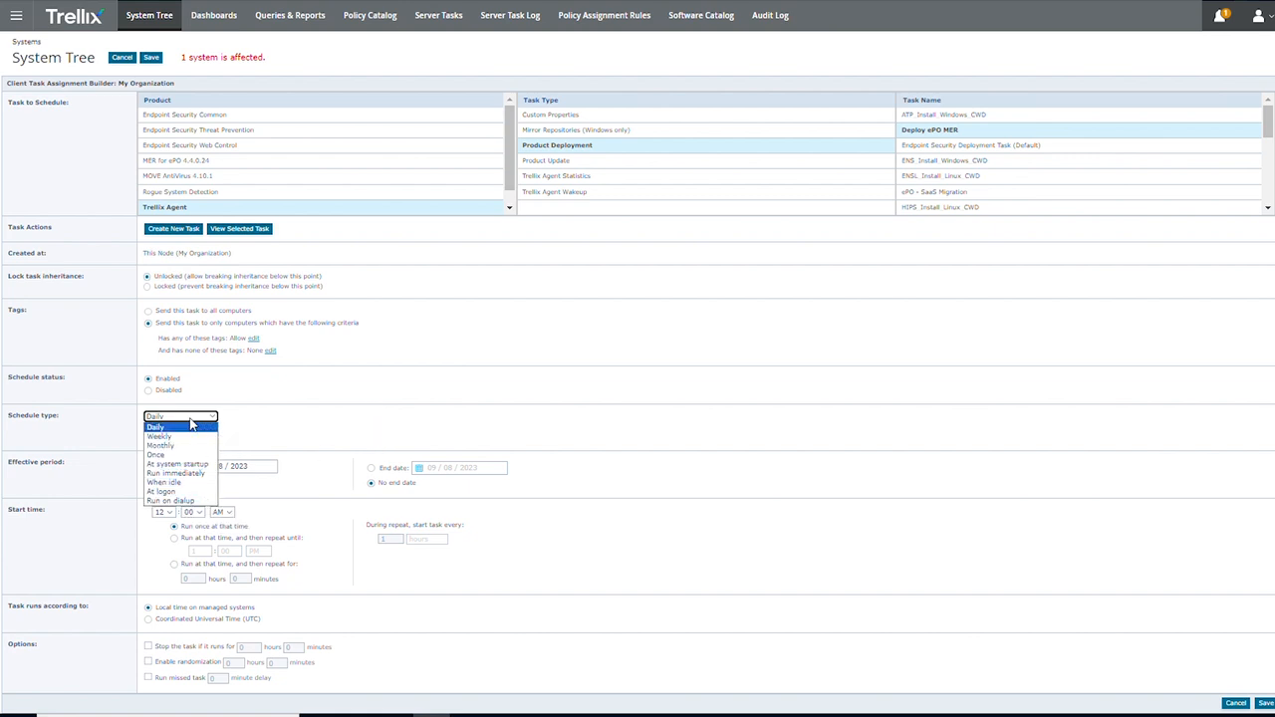
pyautogui.click(400, 452)
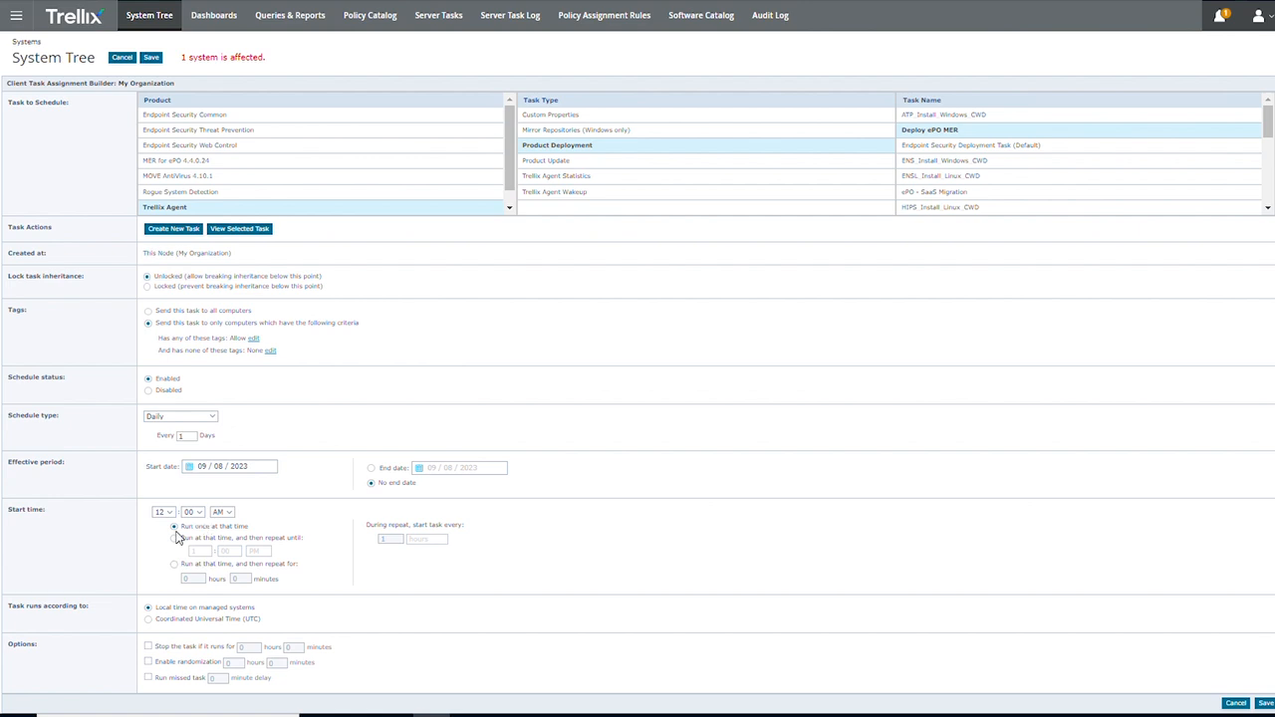
pyautogui.click(175, 538)
pyautogui.click(393, 539)
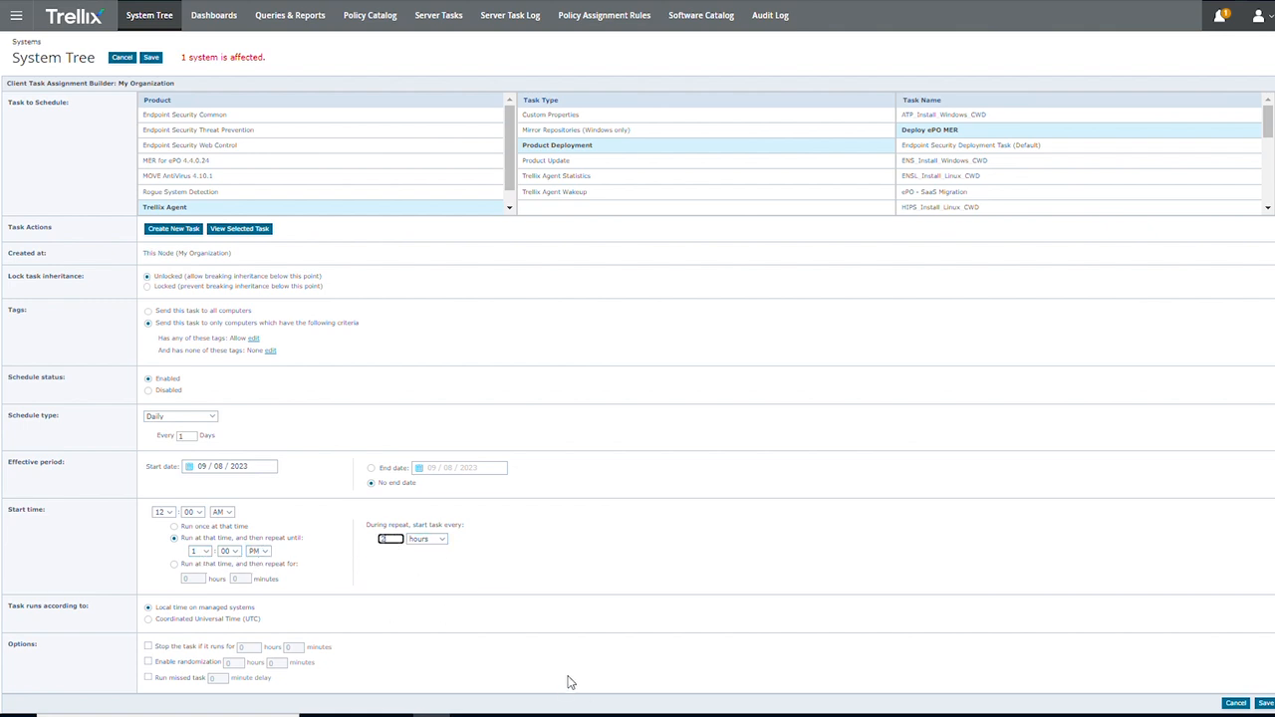
pyautogui.click(447, 575)
# - Enable randomization for the task with a window of 0 hours and 10 minutes
pyautogui.click(149, 663)
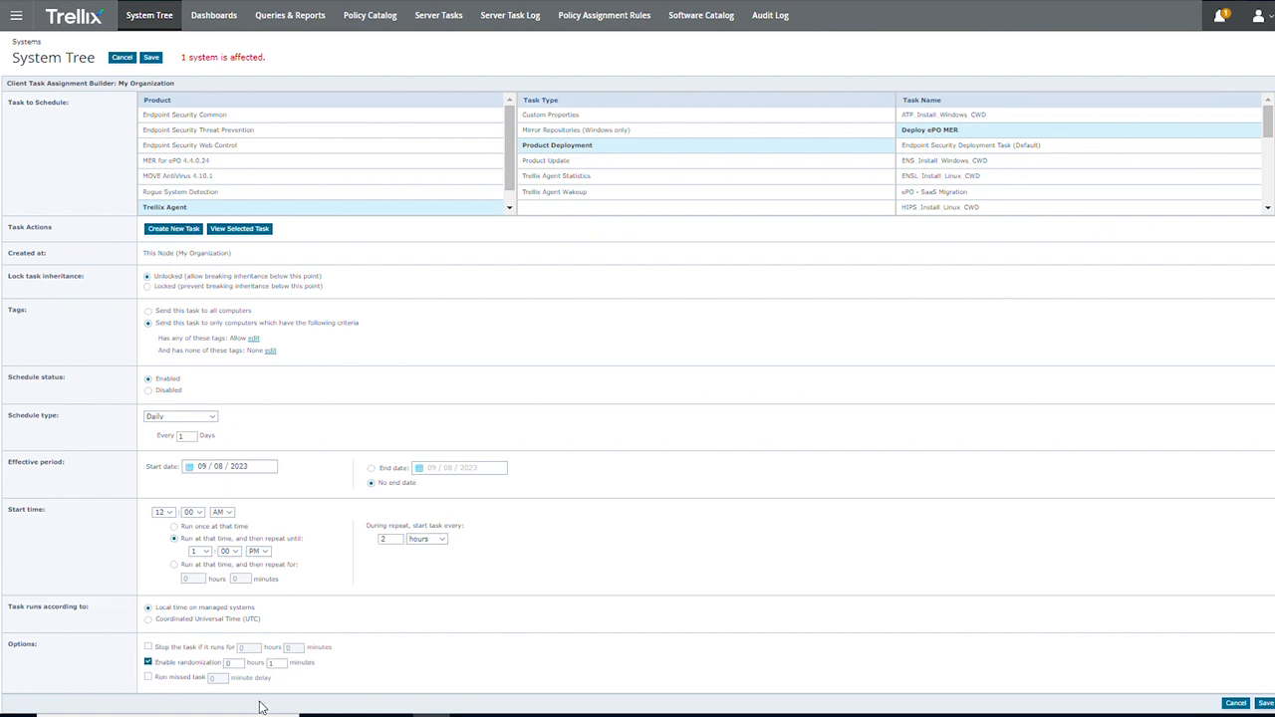
pyautogui.click(289, 665)
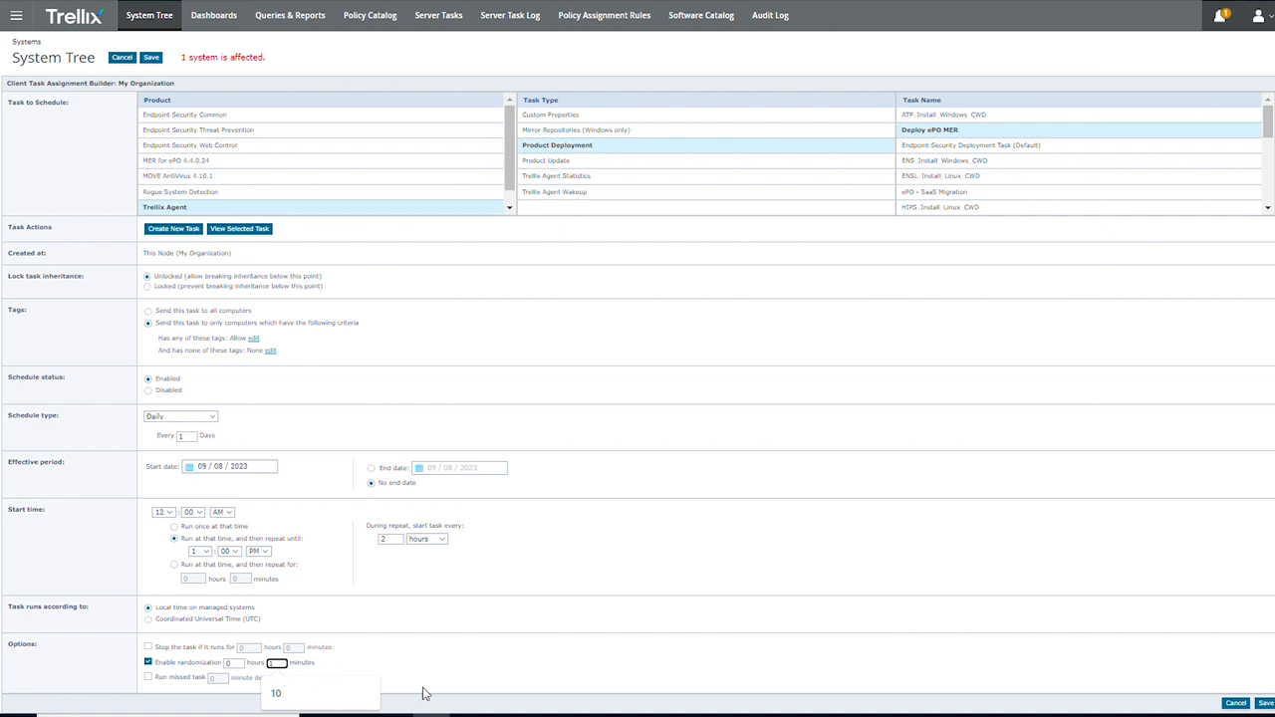
pyautogui.write('0')
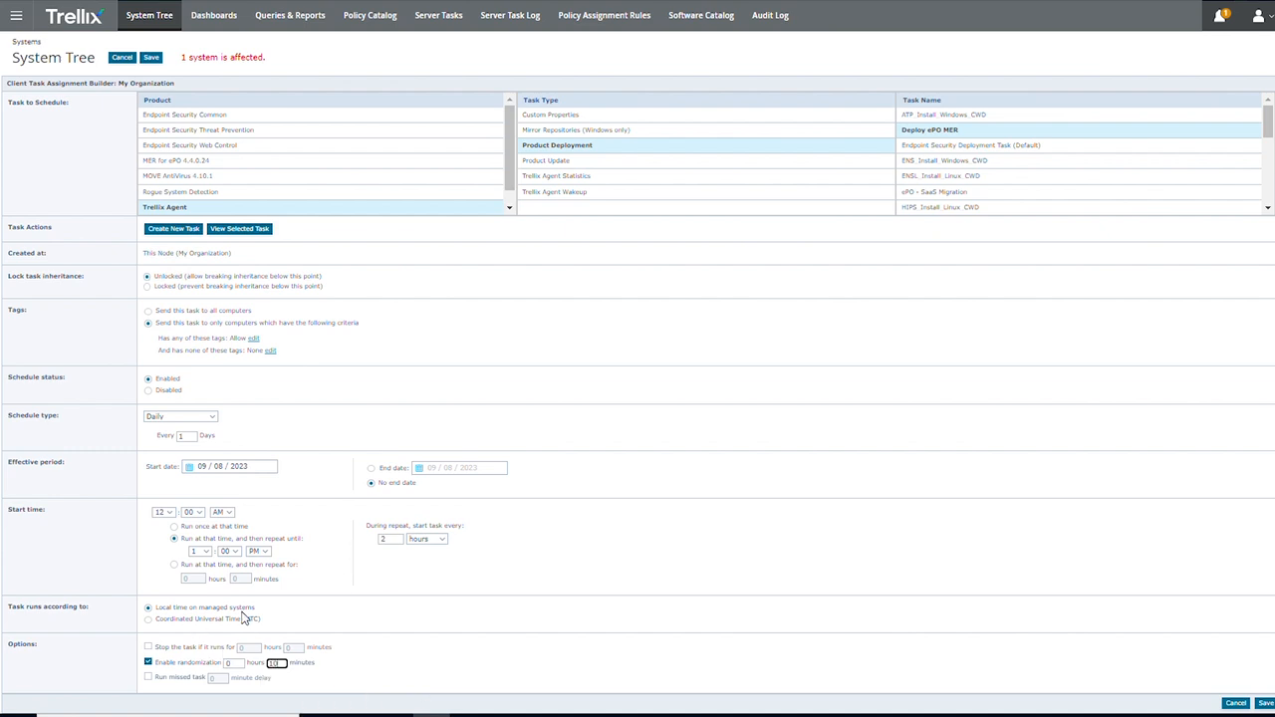
# - Enable stopping the task if it runs for 1 hour and 10 minutes
pyautogui.click(149, 648)
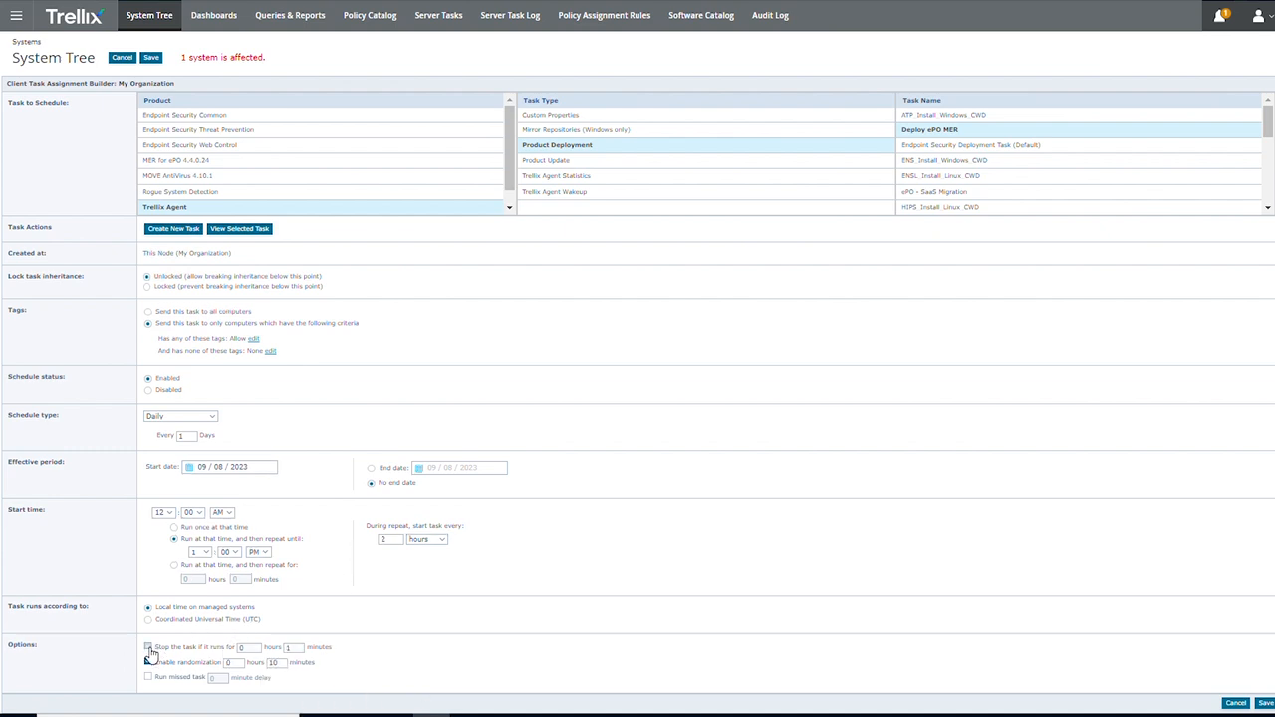
pyautogui.click(294, 649)
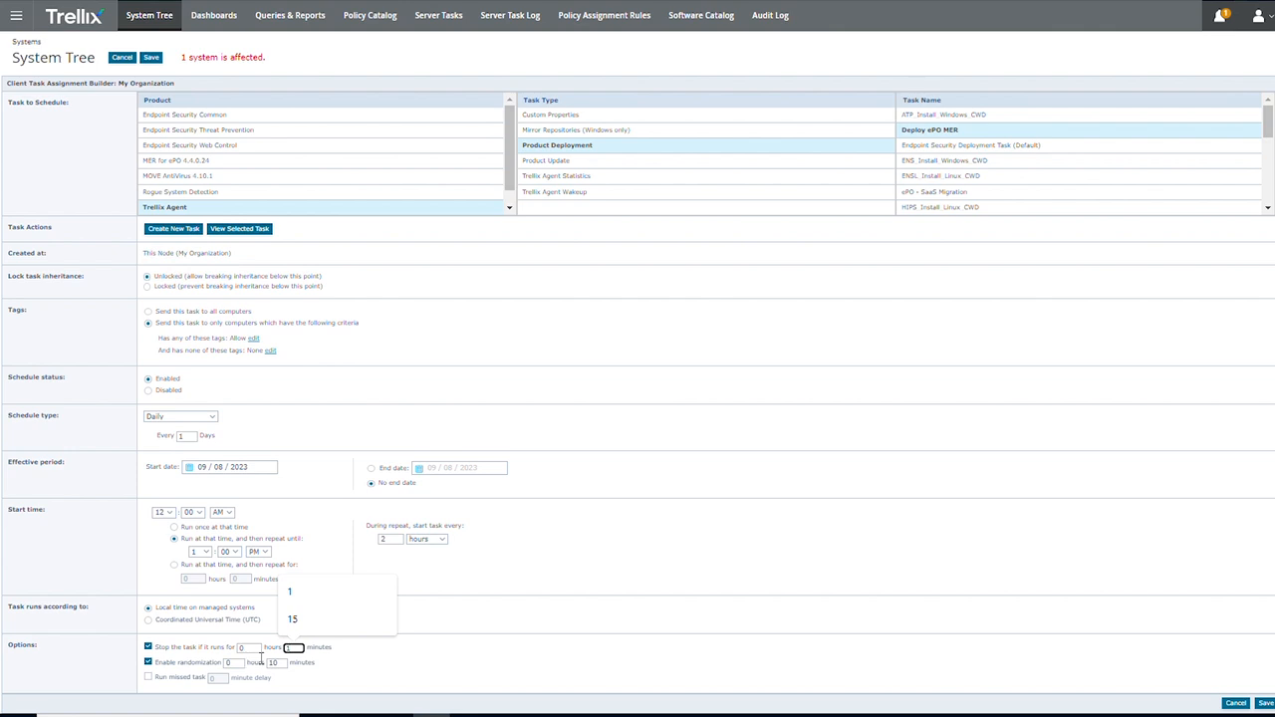
pyautogui.write('1')
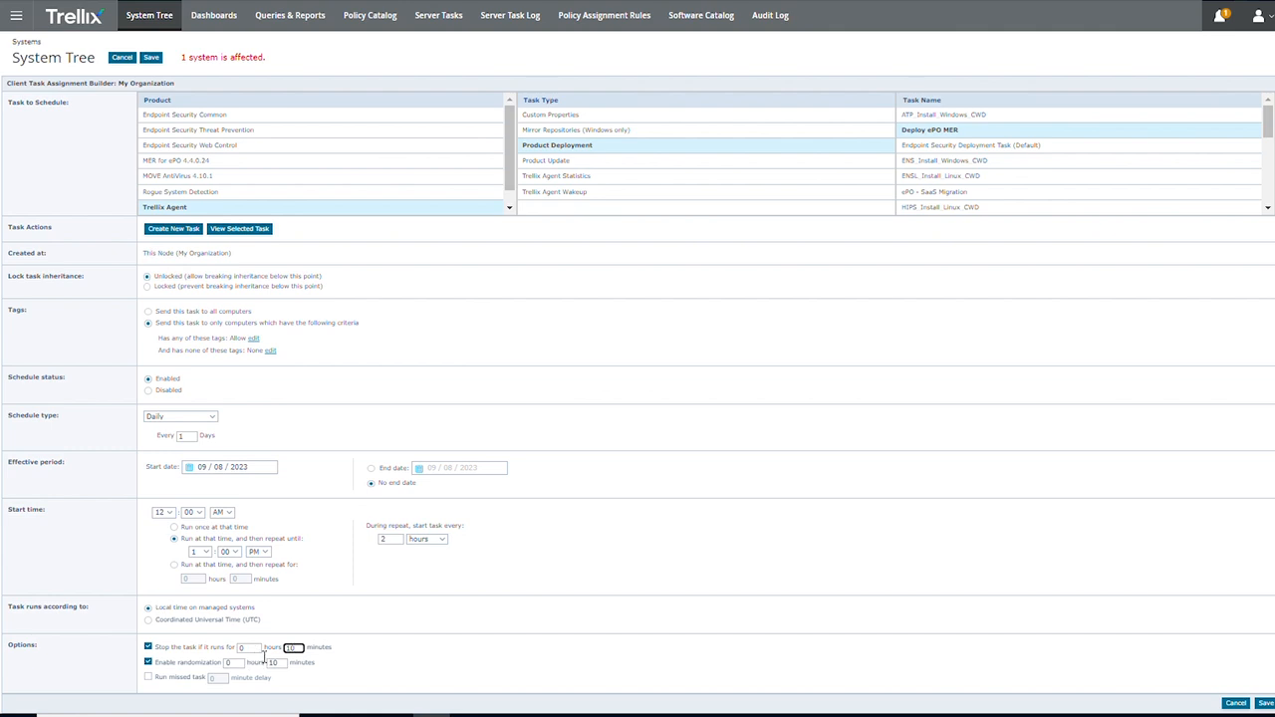
pyautogui.click(260, 650)
pyautogui.write('1')
pyautogui.press('Tab')
# - Enable running a missed task with a 10 minute delay
pyautogui.click(152, 678)
pyautogui.click(147, 679)
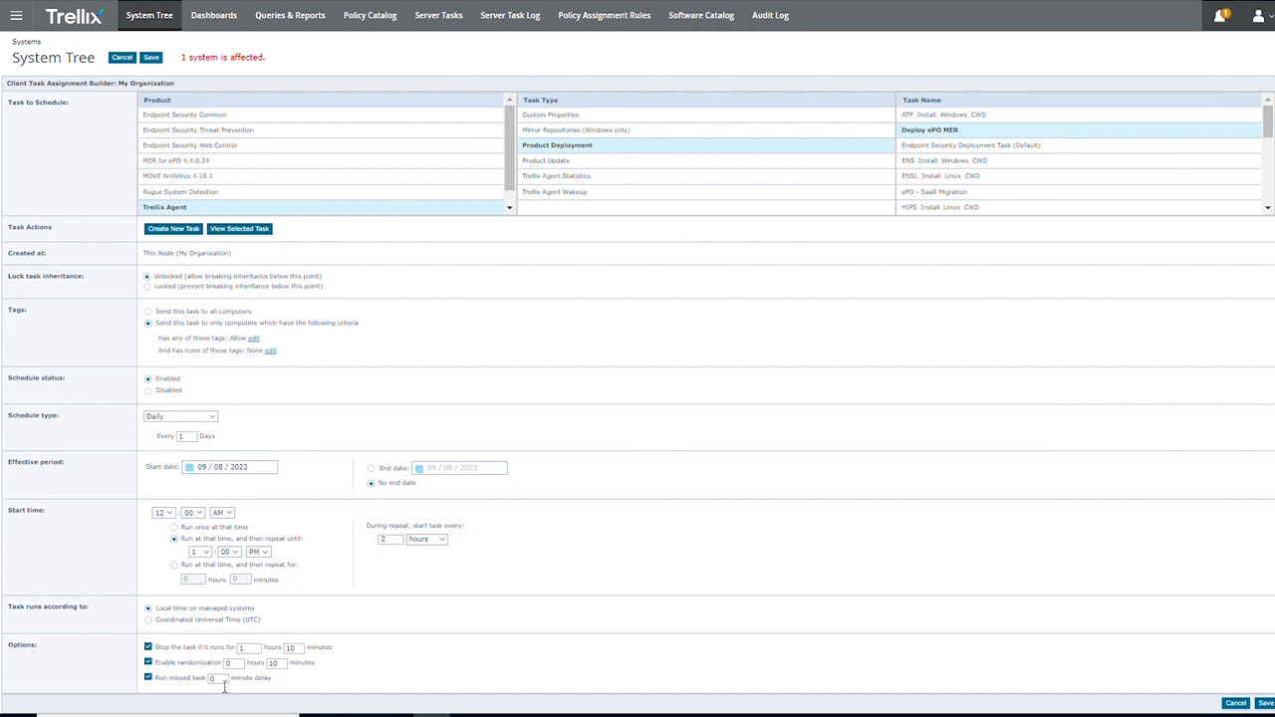
pyautogui.moveTo(186, 689); pyautogui.dragTo(175, 698)
pyautogui.write('10')
# - Change the schedule type to Run immediately and save the client task assignment
pyautogui.click(211, 419)
pyautogui.click(210, 420)
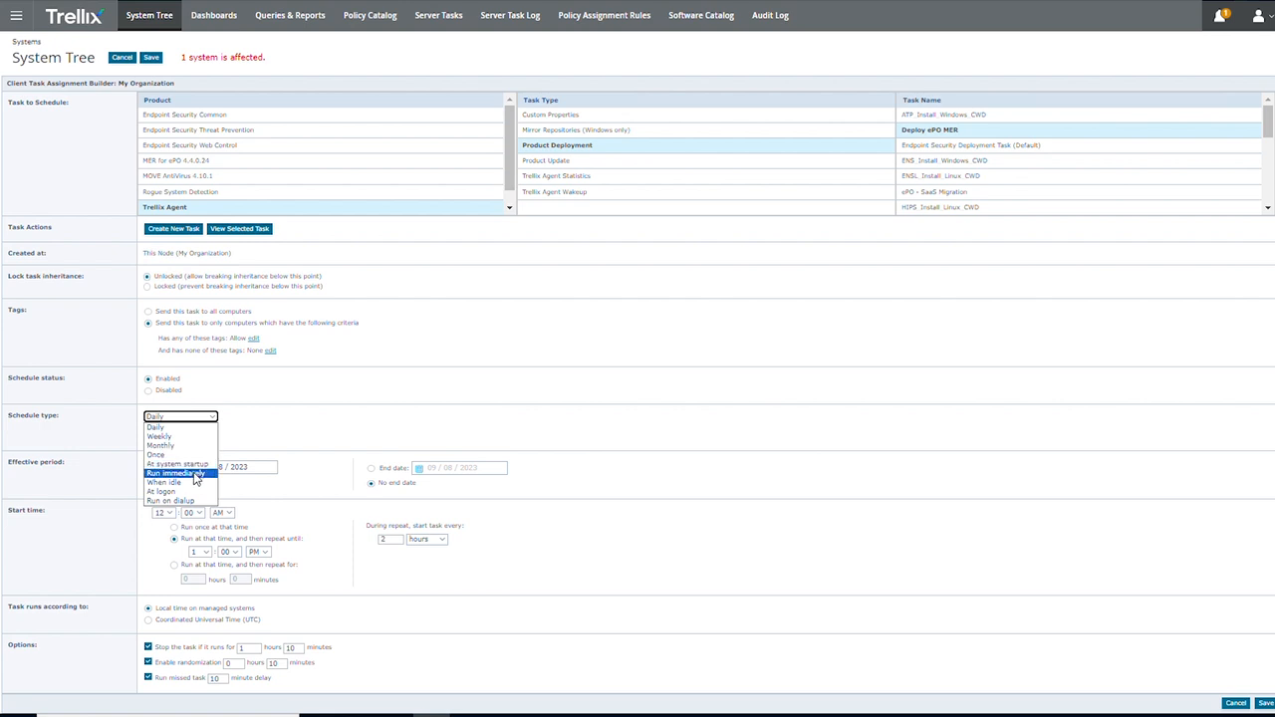
pyautogui.click(189, 474)
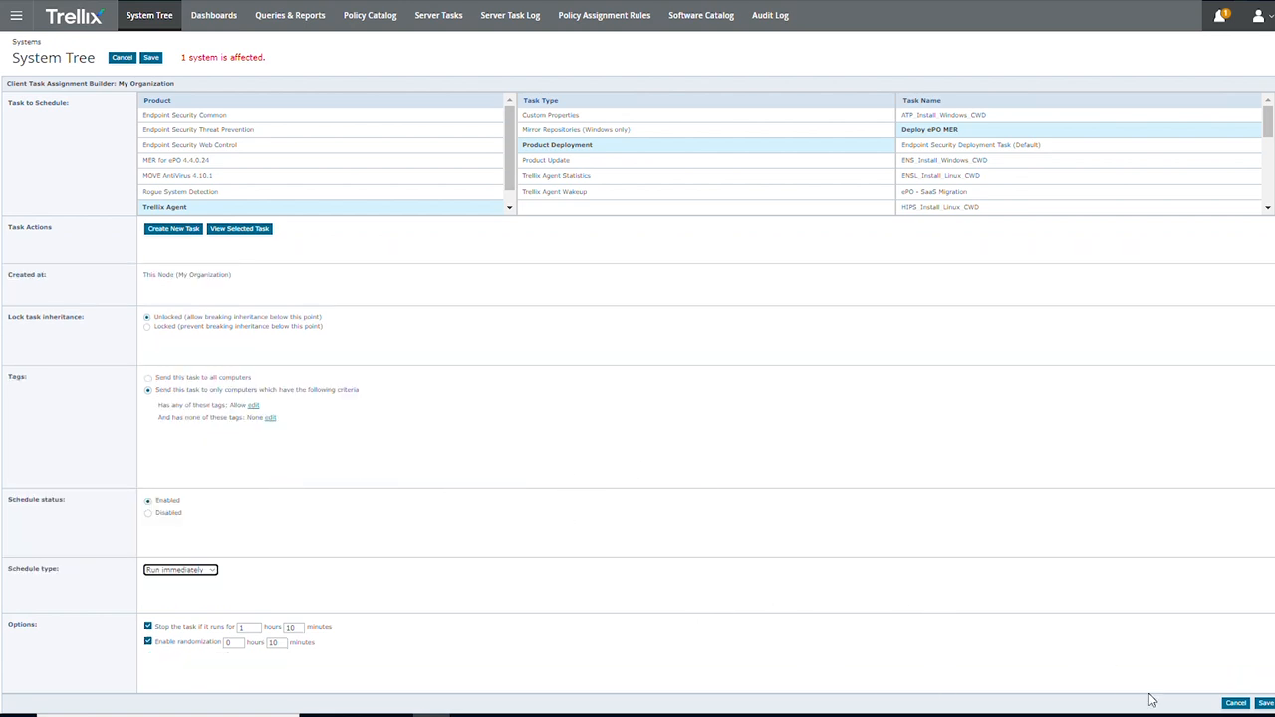
pyautogui.click(1265, 704)
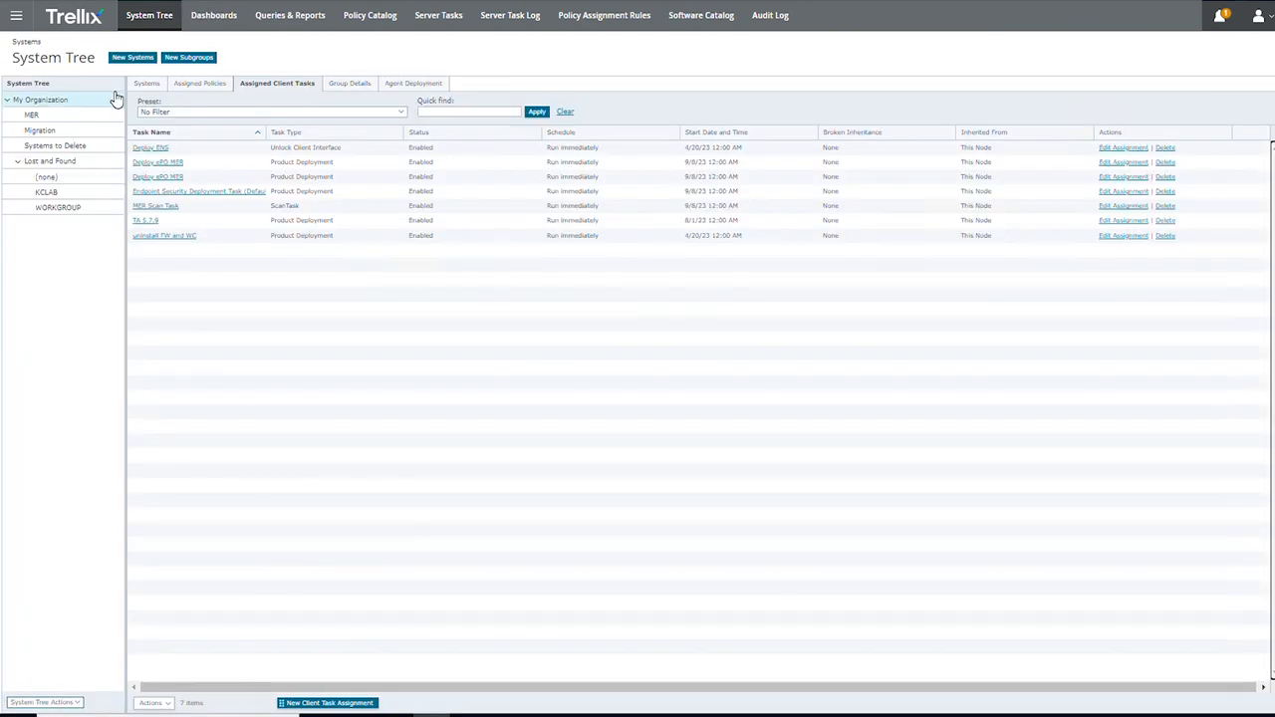
# - Send an agent wake-up call to the system tagged Allow, forcing a complete policy and task update
pyautogui.click(146, 84)
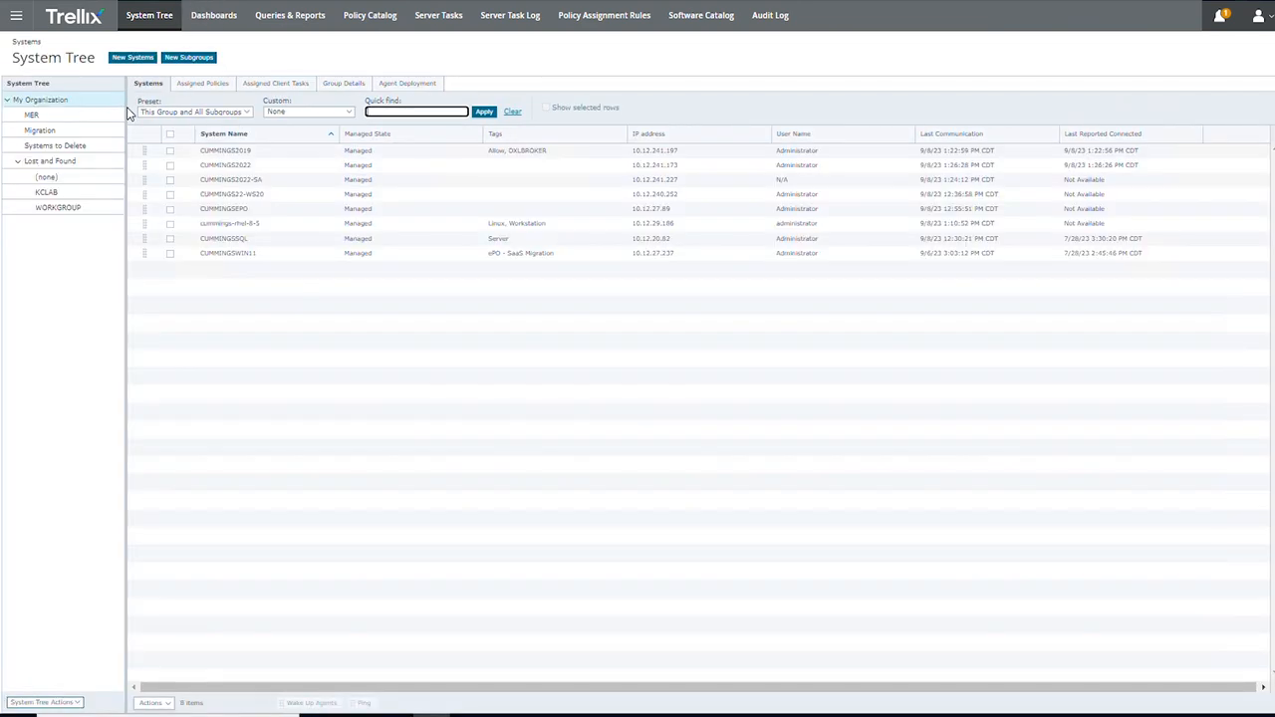
pyautogui.click(170, 153)
pyautogui.click(169, 152)
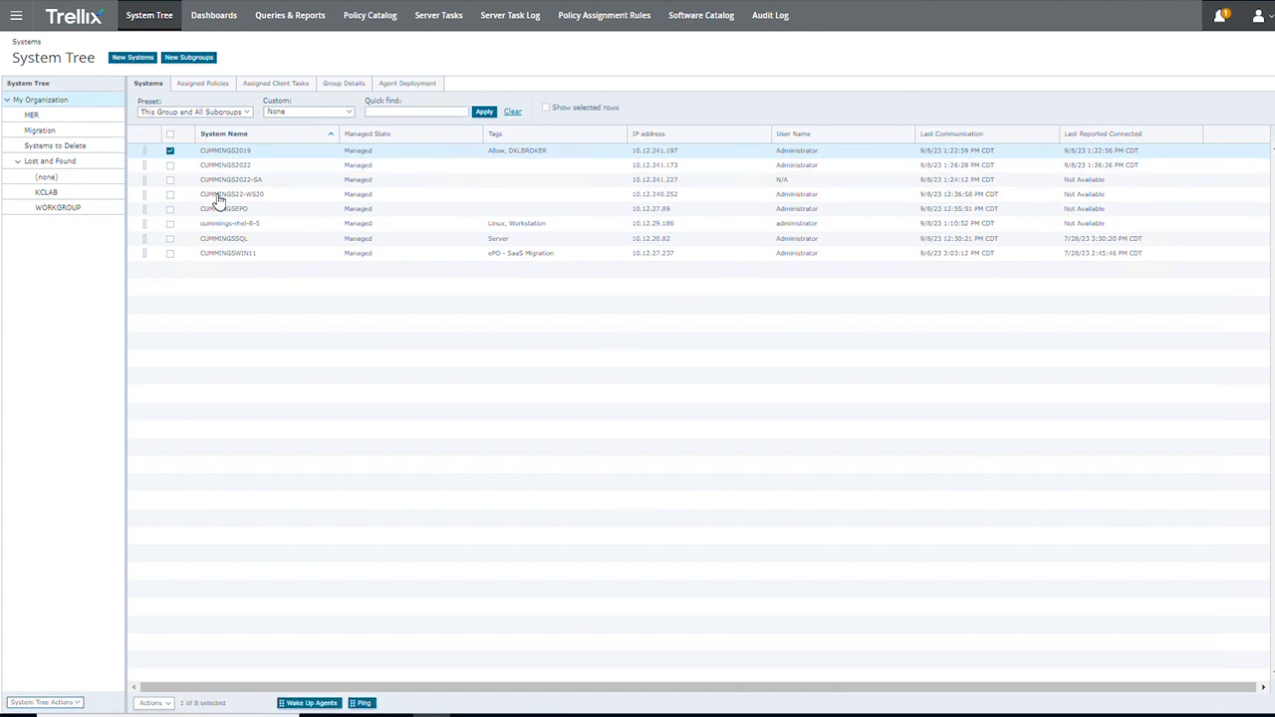
pyautogui.click(317, 703)
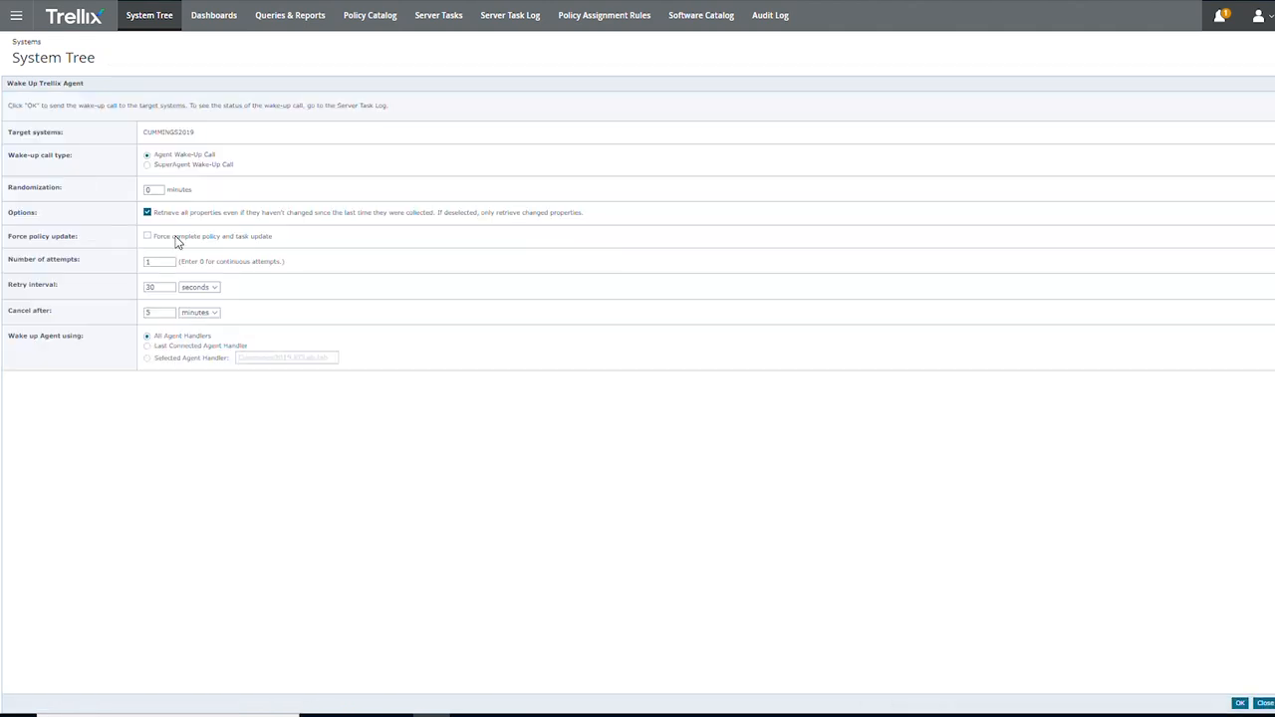
pyautogui.click(148, 236)
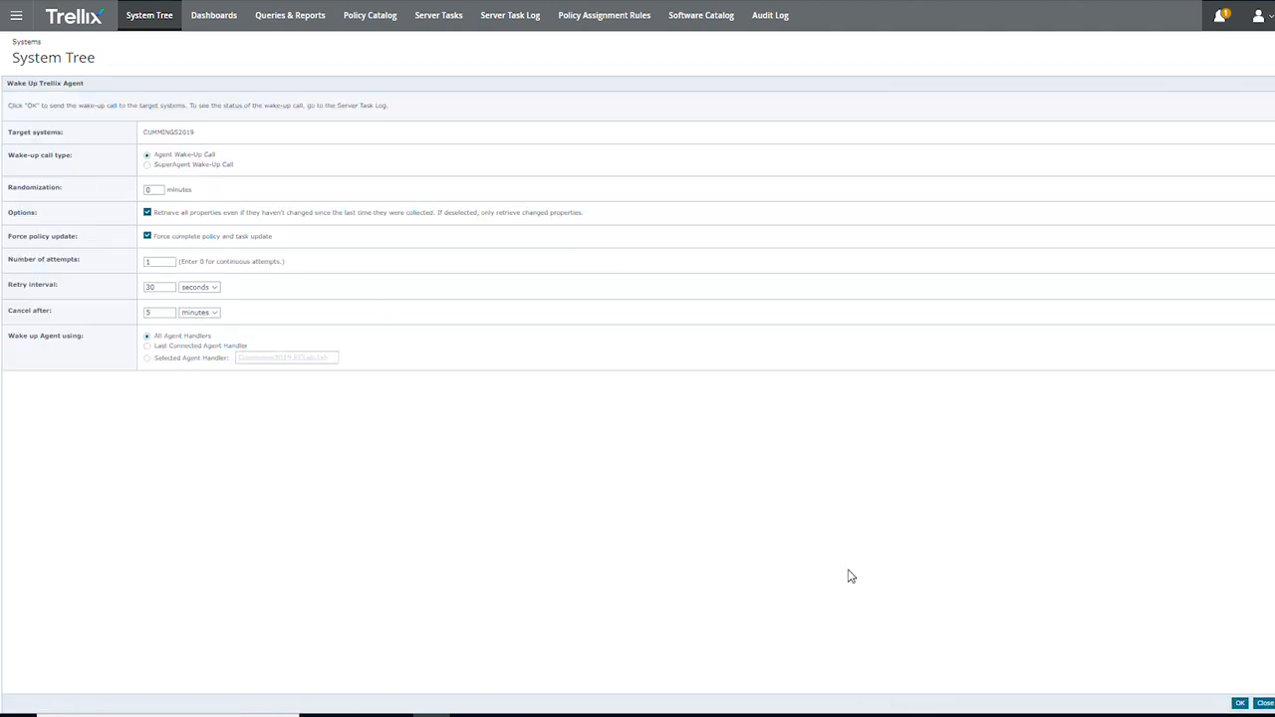
pyautogui.click(1240, 704)
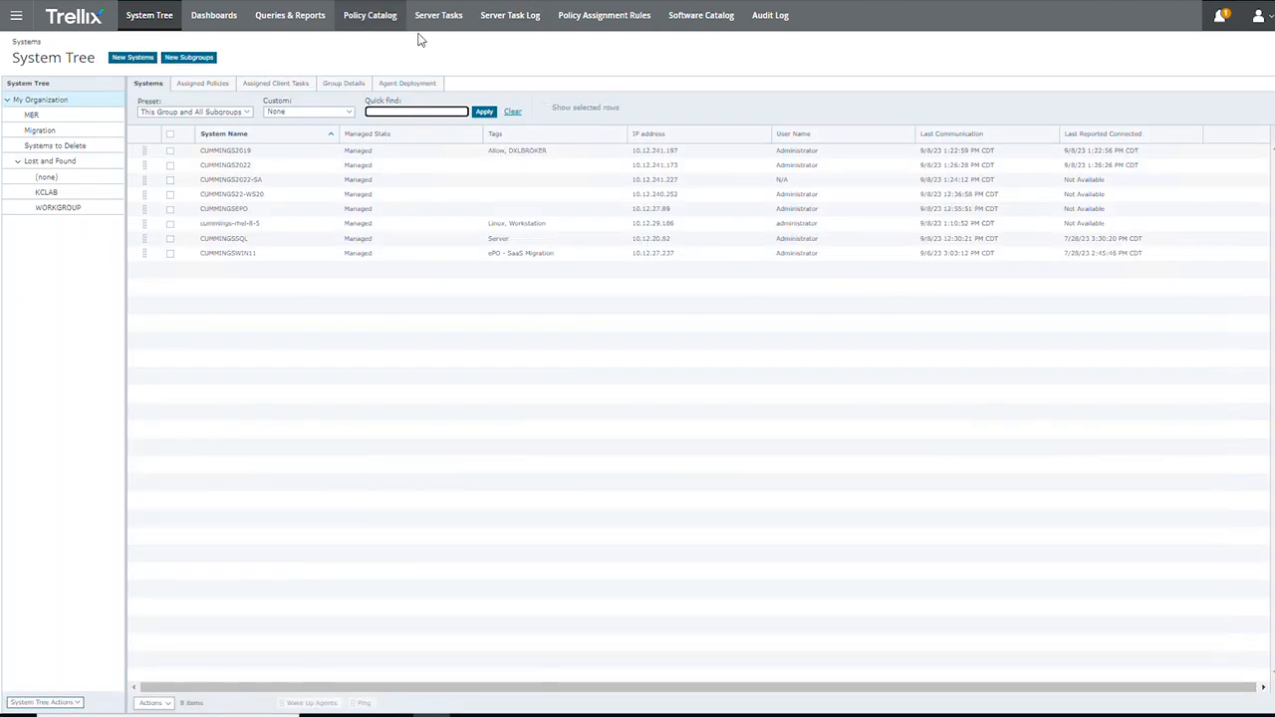
# - Check the wake-up call in the Server Task Log and review the client tasks applied to the system tagged Allow
pyautogui.click(518, 16)
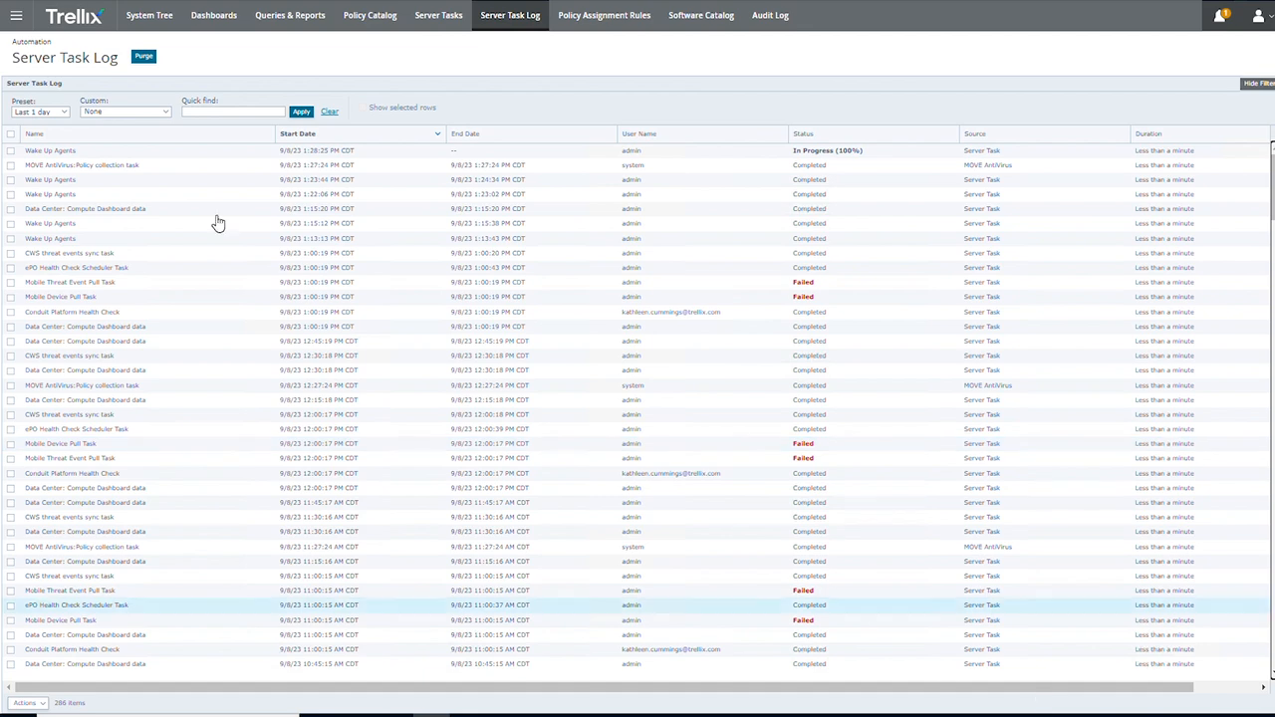
pyautogui.click(152, 16)
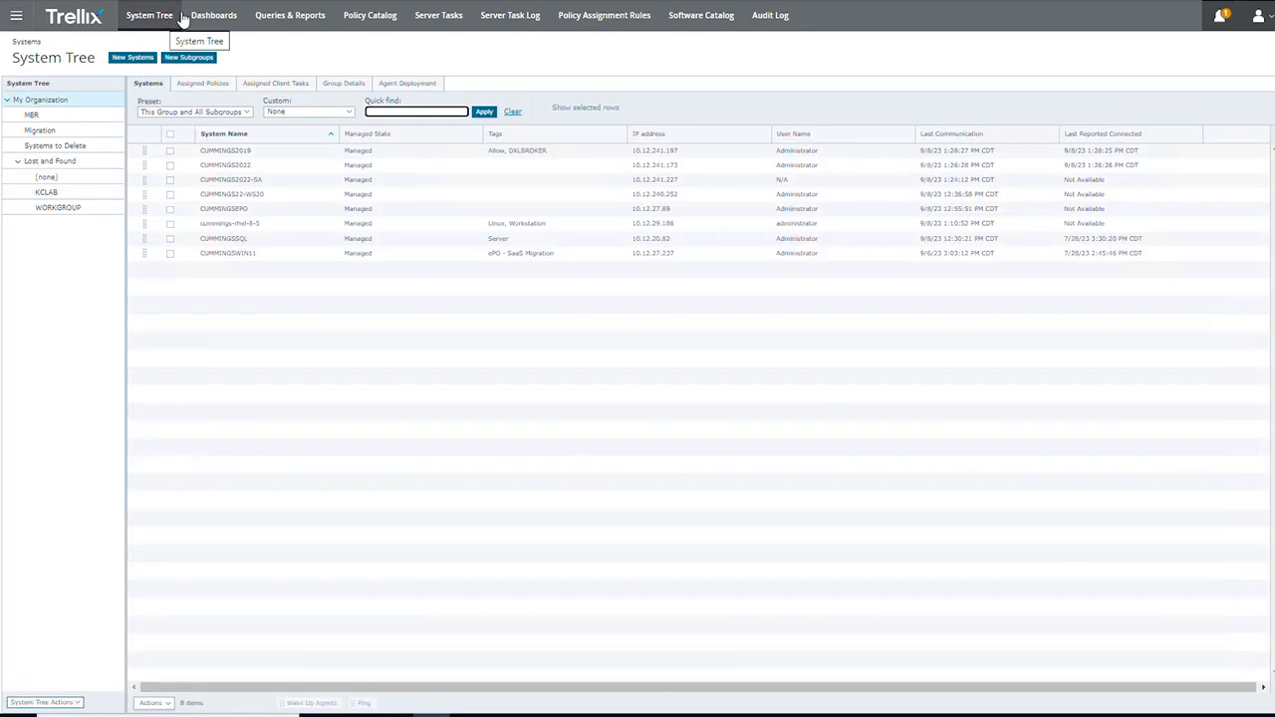
pyautogui.click(227, 151)
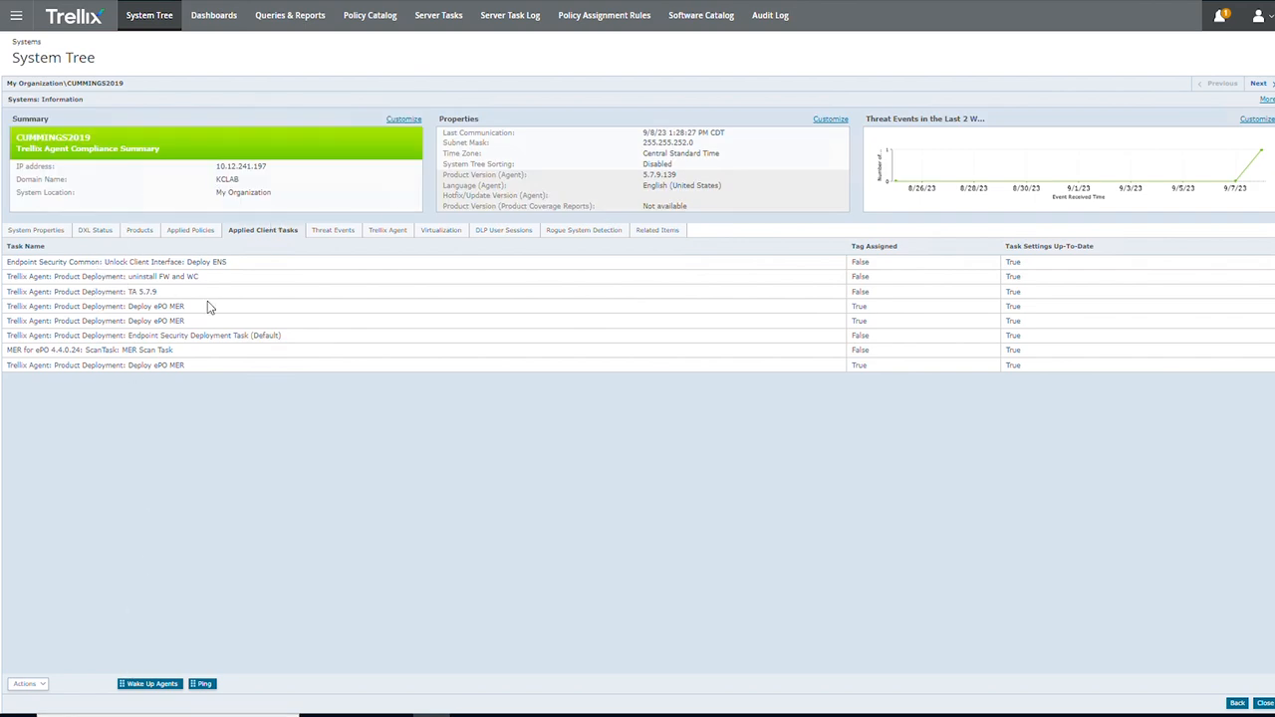
pyautogui.moveTo(205, 329); pyautogui.dragTo(189, 299)
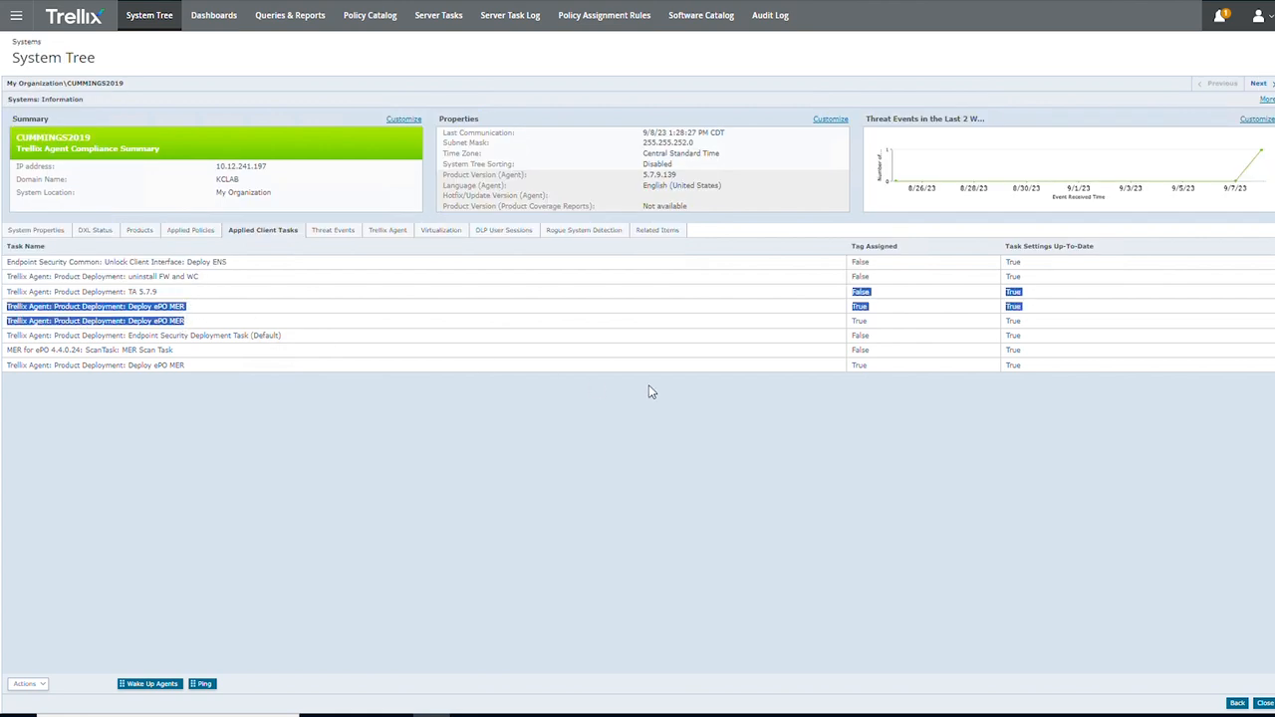
pyautogui.click(1263, 704)
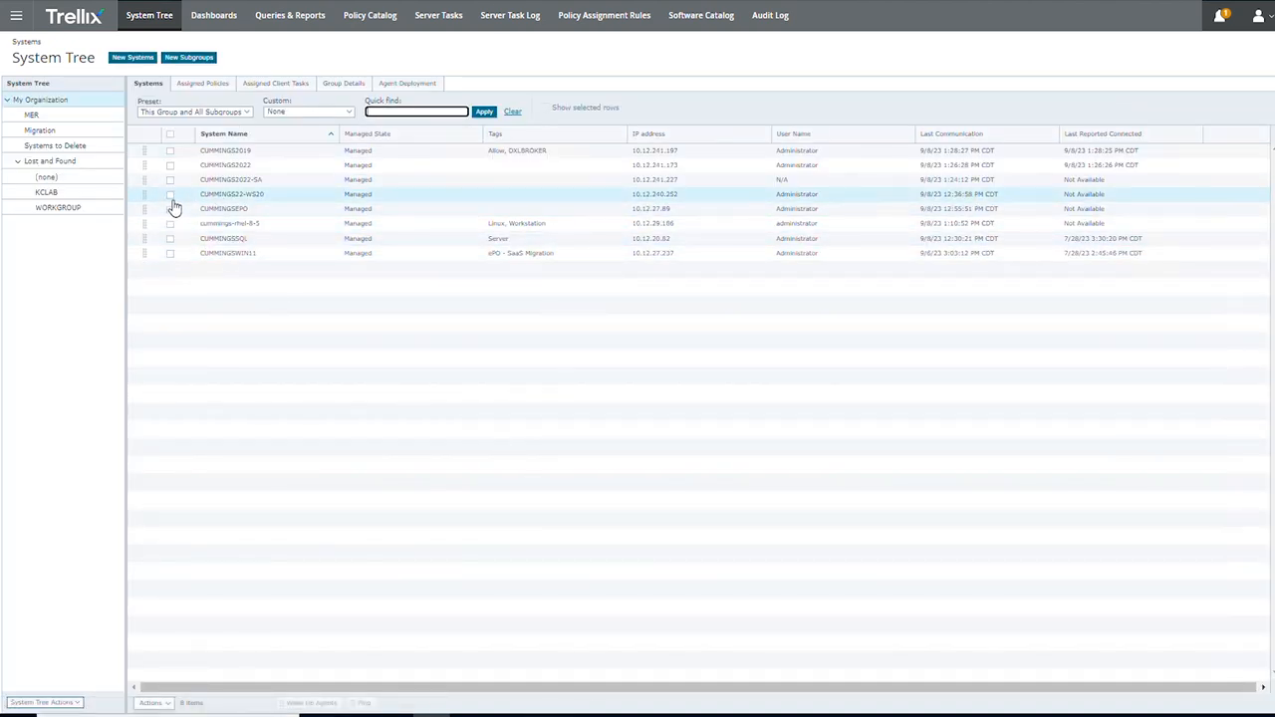
# - Start a new client task assignment for the single system whose name ends in WS20
pyautogui.click(170, 195)
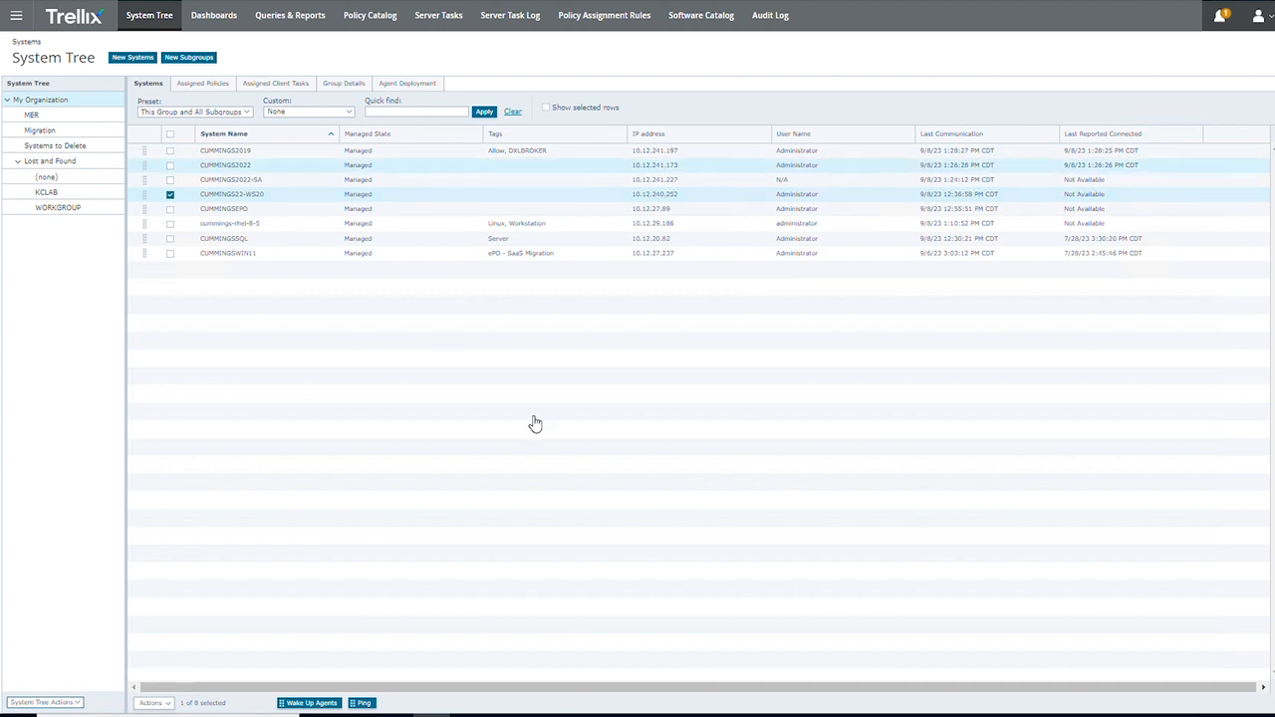
pyautogui.click(168, 707)
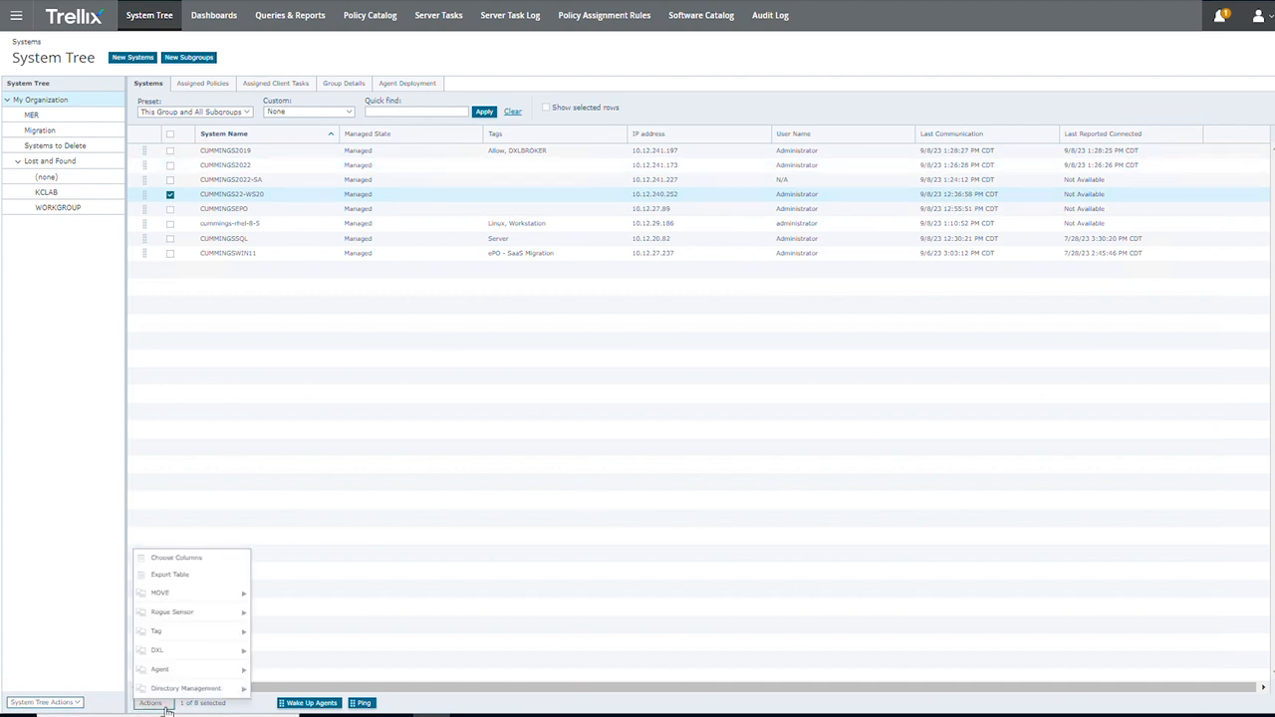
pyautogui.moveTo(169, 677)
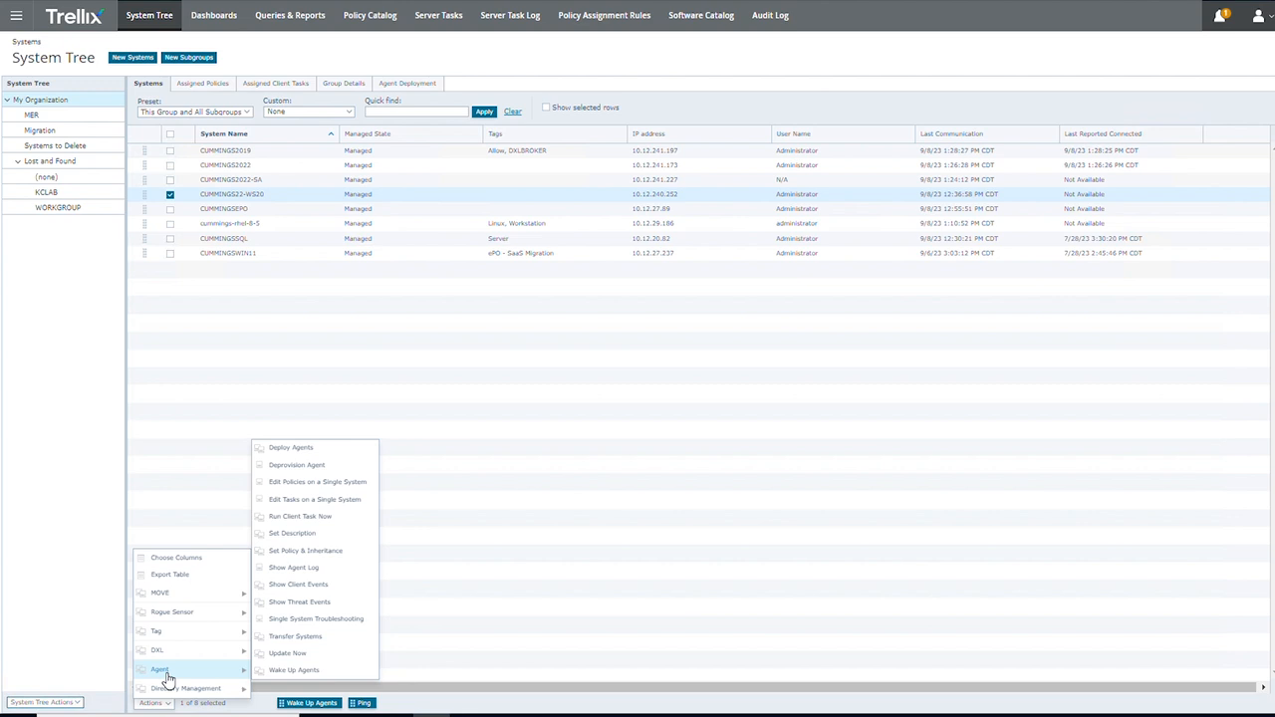
pyautogui.click(315, 500)
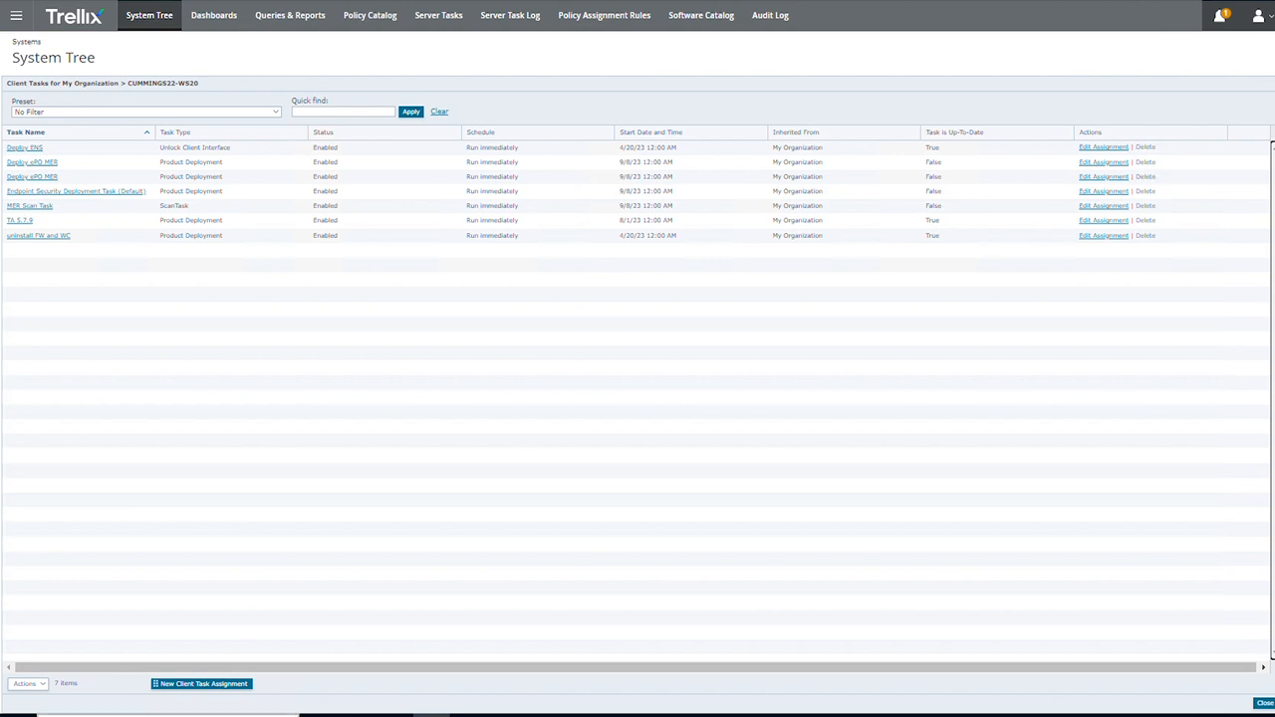
pyautogui.click(245, 687)
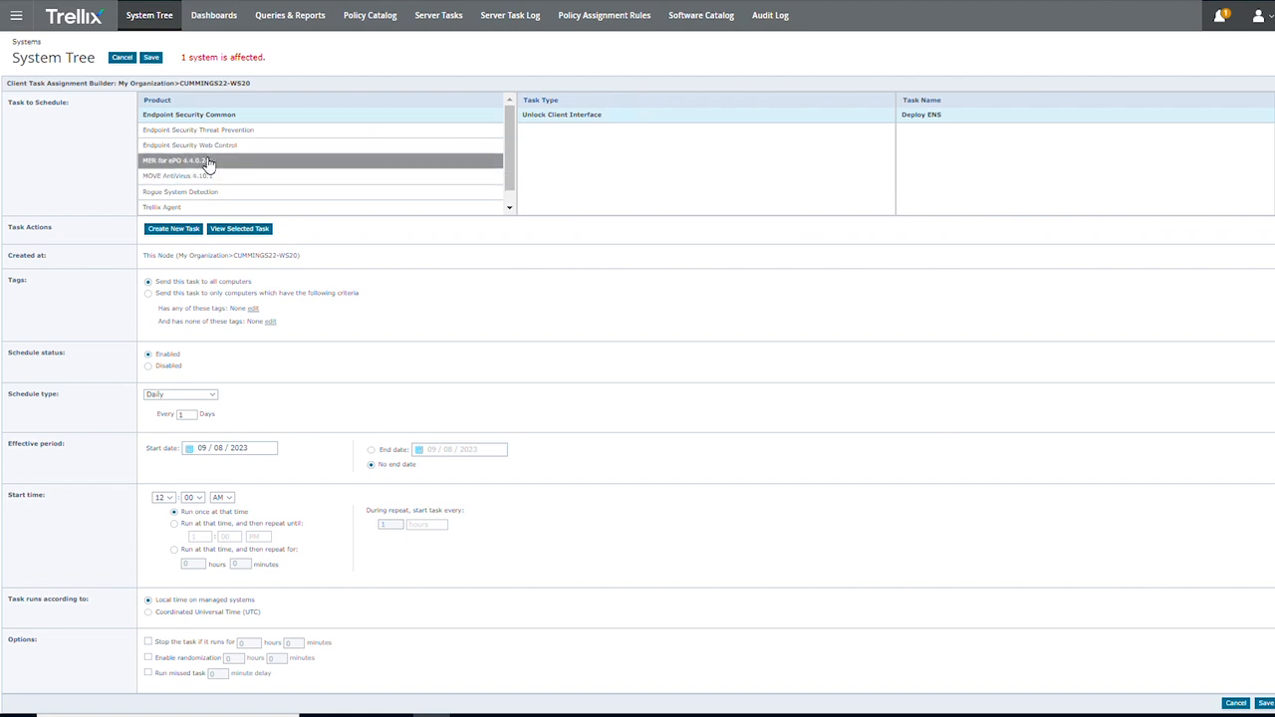
# - Choose the Trellix Agent product, the Product Deployment task type and the Deploy ePO MER task for the assignment
pyautogui.click(175, 208)
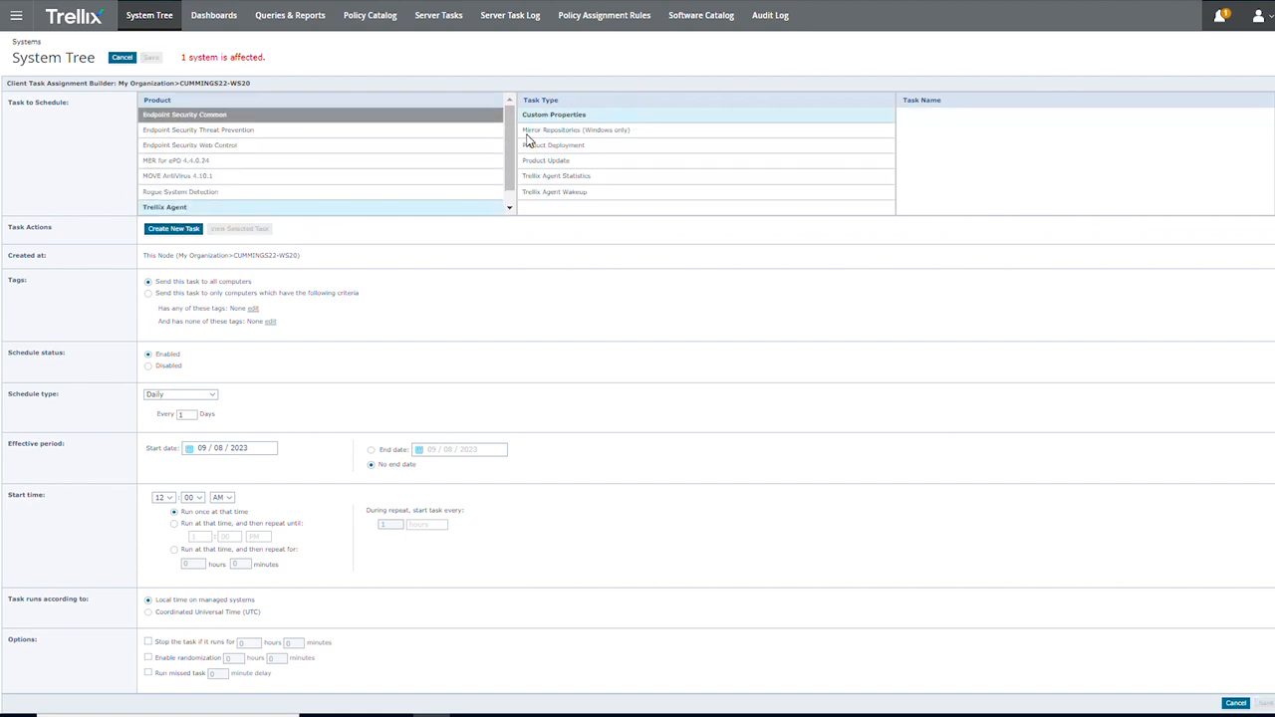
pyautogui.click(590, 147)
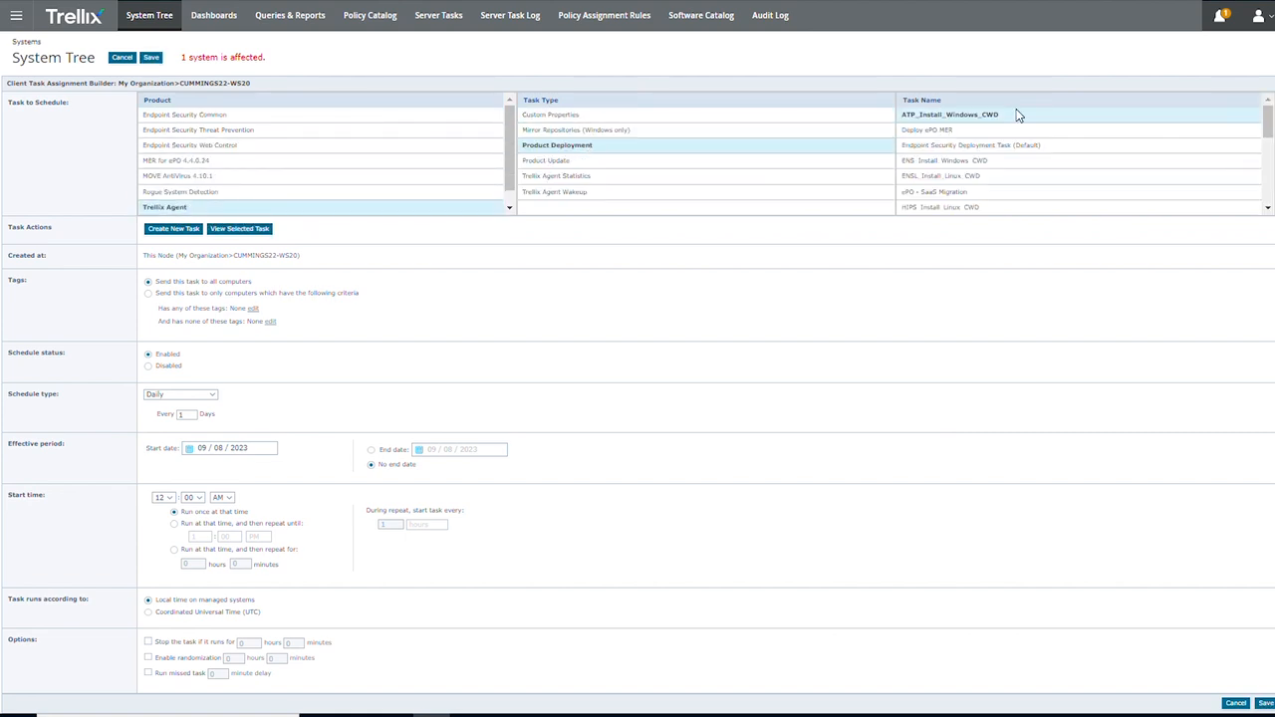
pyautogui.click(967, 134)
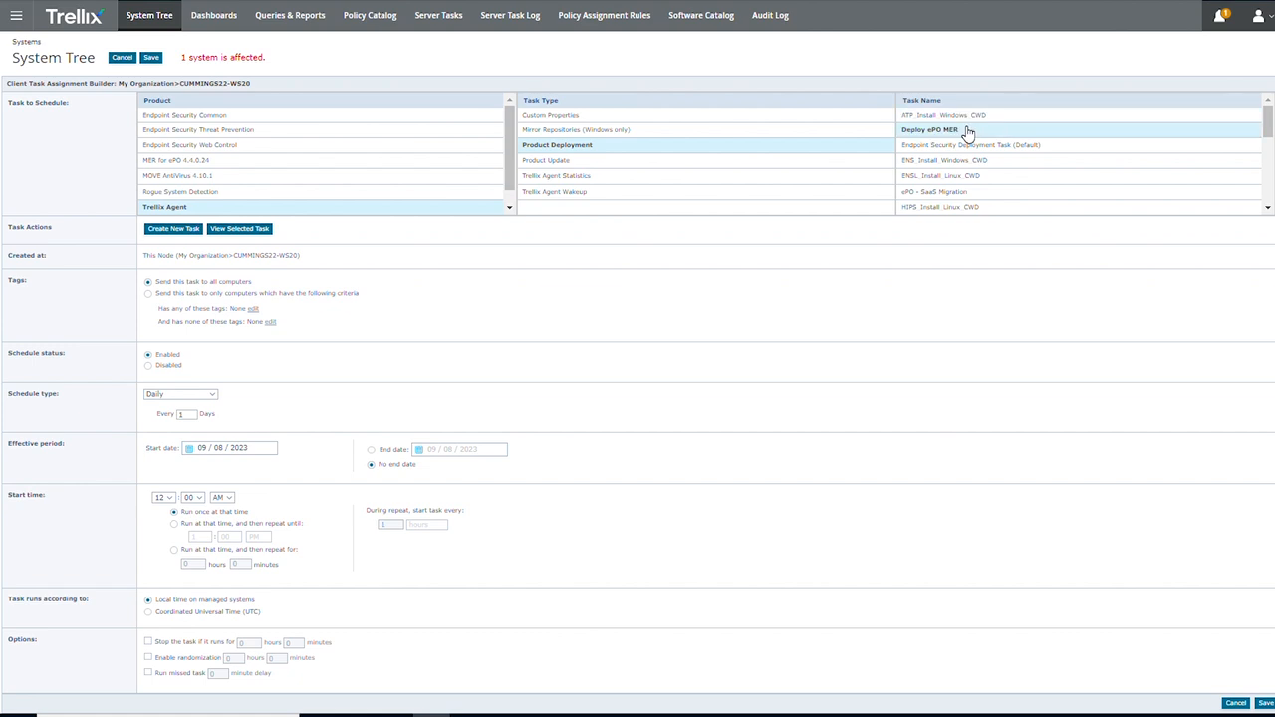
# - Set the Deploy ePO MER assignment's schedule type to Run immediately and save it
pyautogui.click(209, 399)
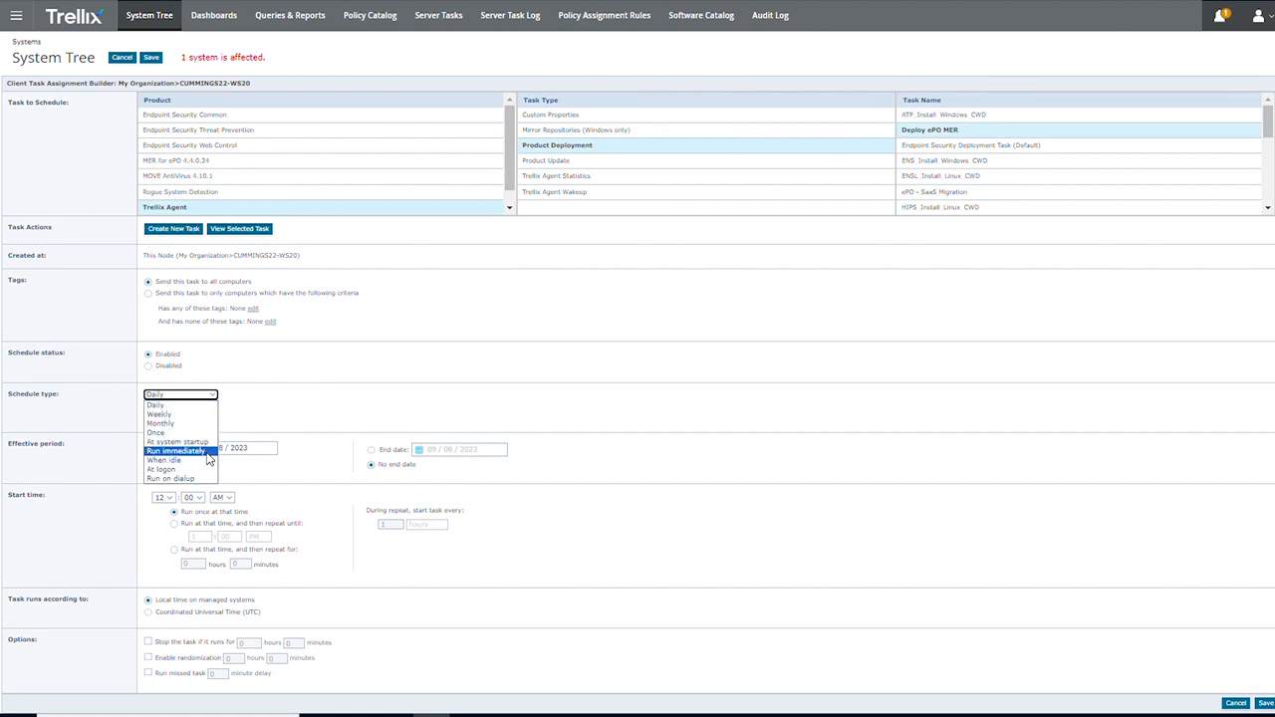
pyautogui.click(176, 452)
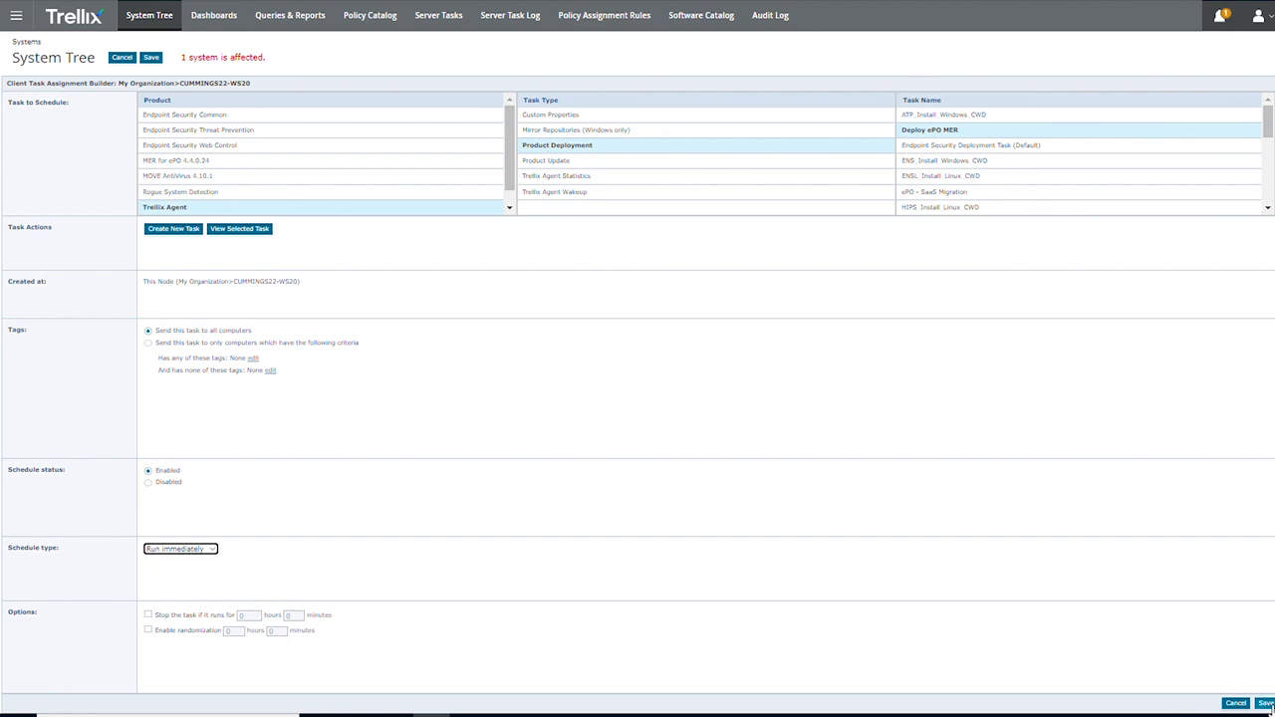
pyautogui.click(1265, 703)
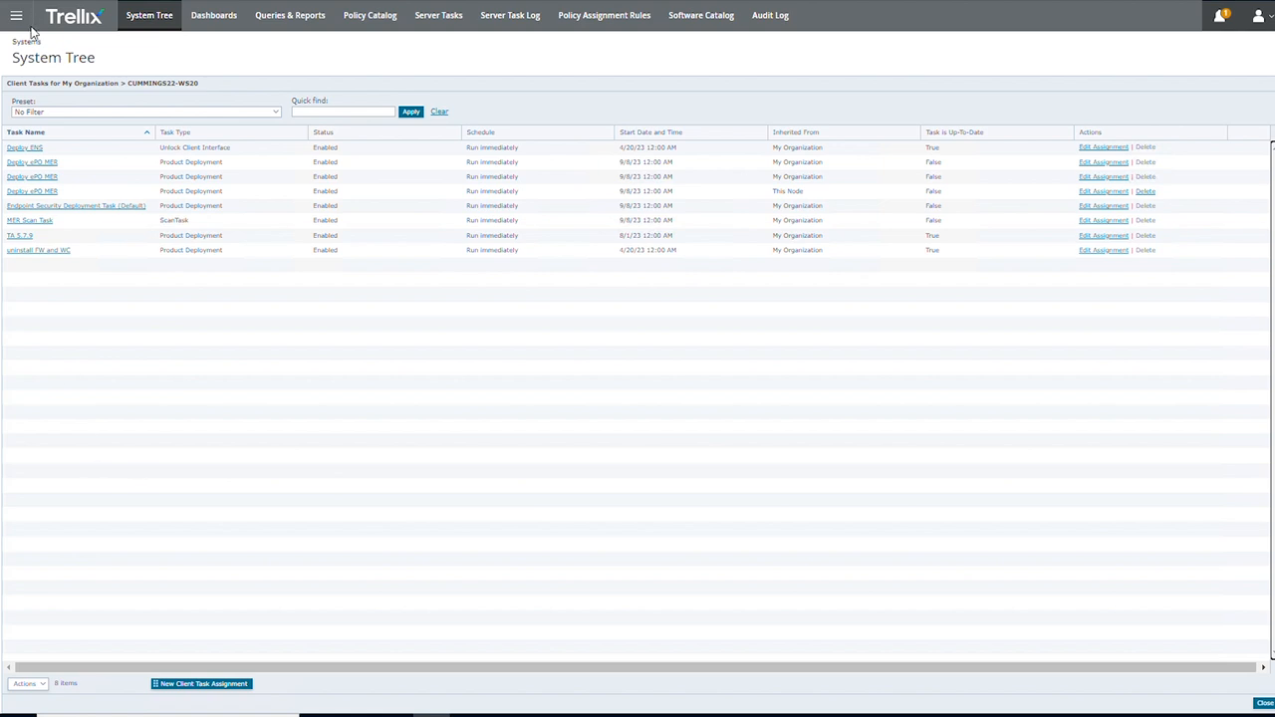
# - Send an agent wake-up call to the WS20 system, forcing a complete policy and task update
pyautogui.click(156, 22)
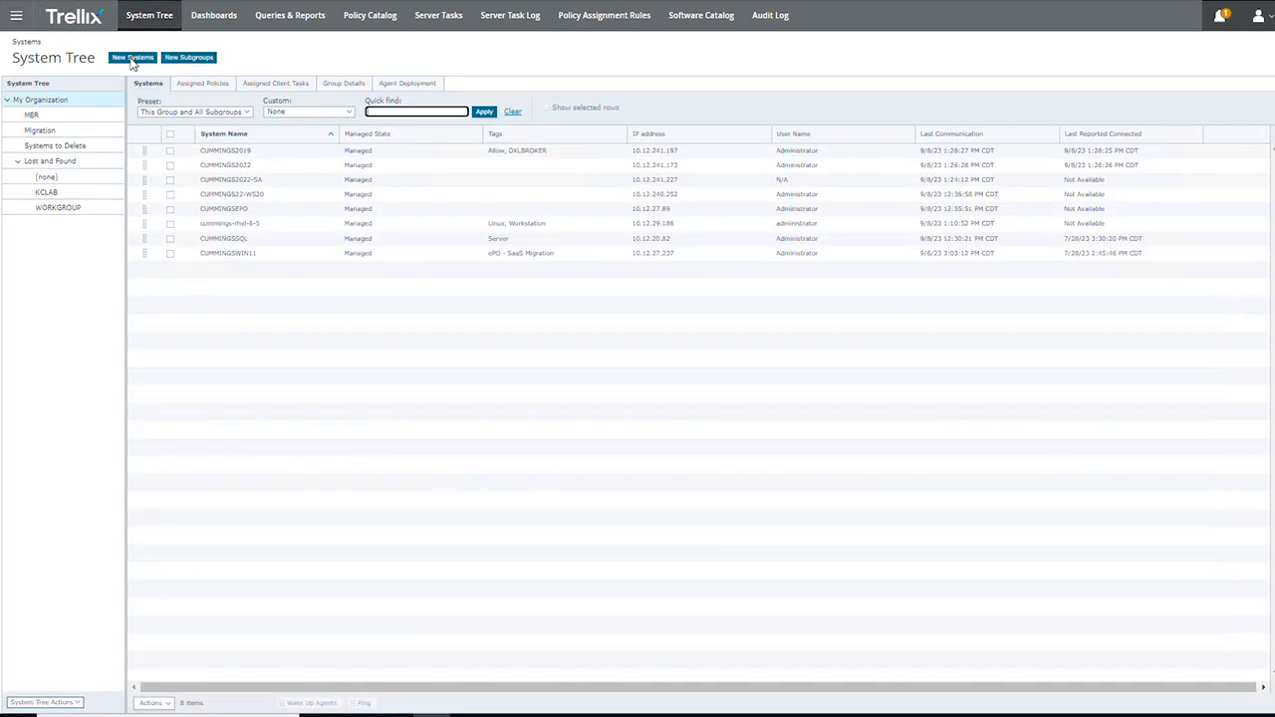
pyautogui.click(169, 195)
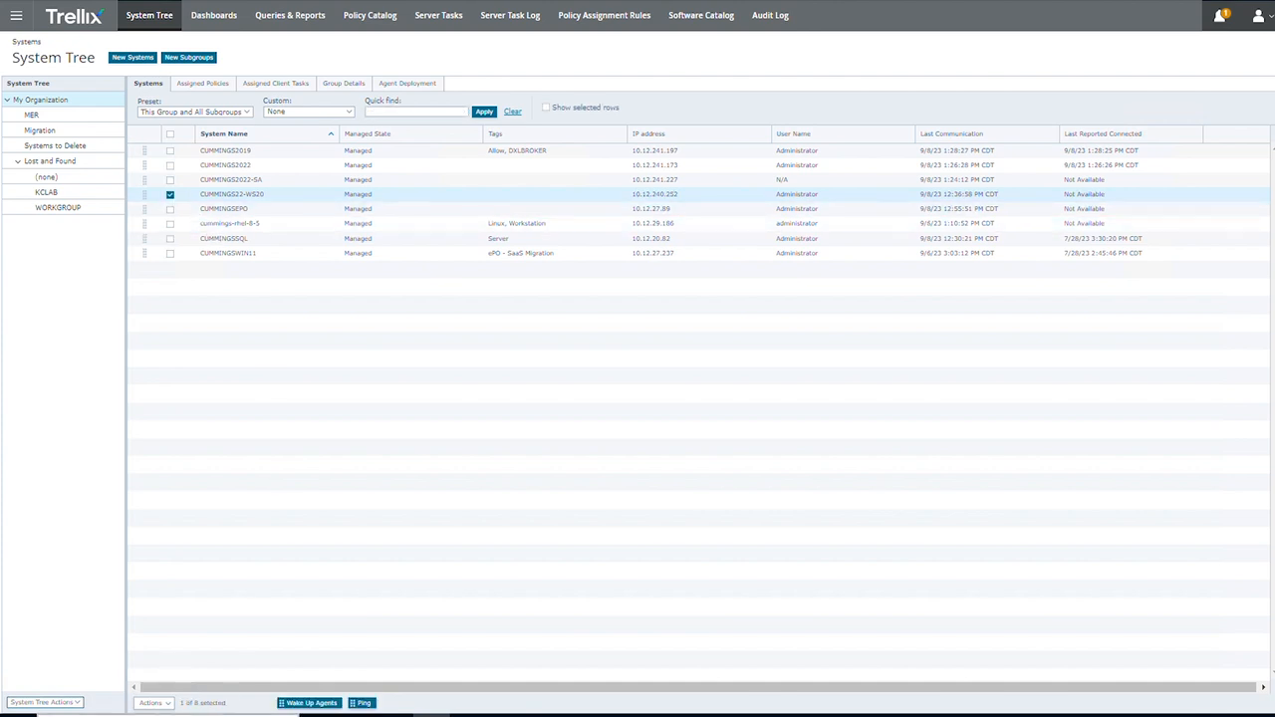
pyautogui.click(329, 704)
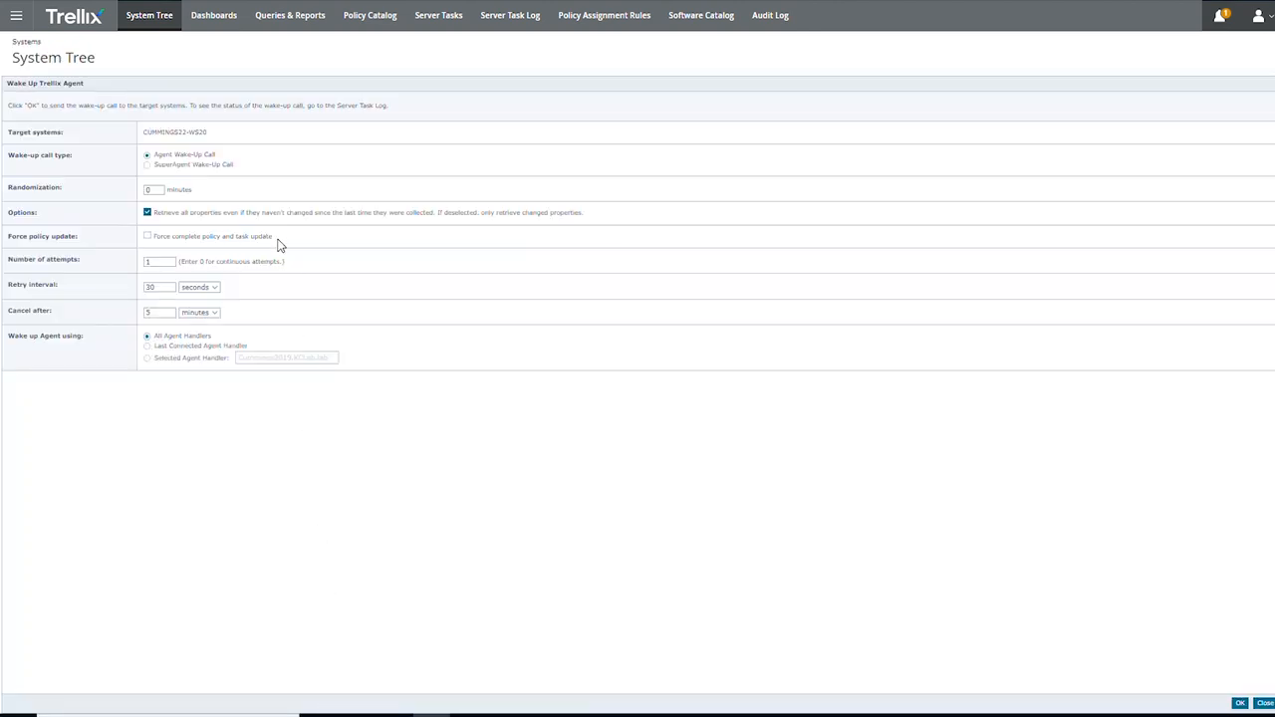
pyautogui.click(171, 240)
pyautogui.click(1240, 705)
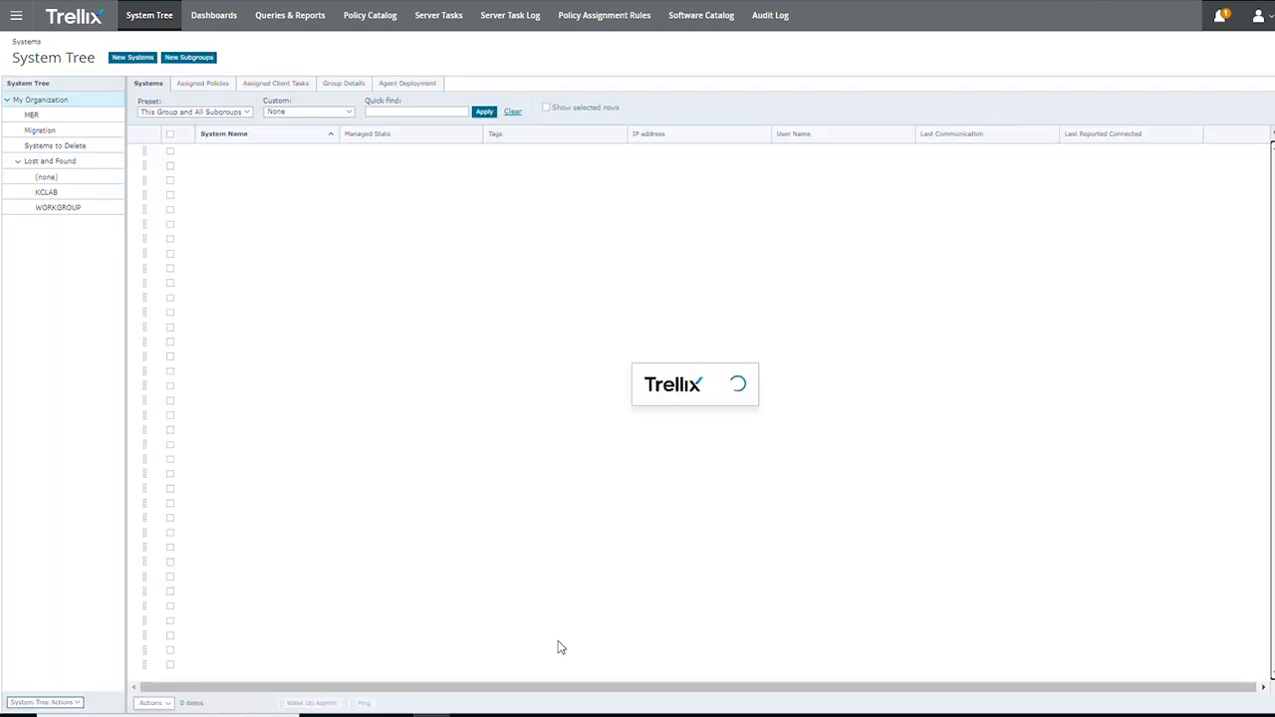
# - Check the wake-up call in the Server Task Log and review the Deploy ePO MER task among the WS20 system's applied client tasks
pyautogui.click(510, 22)
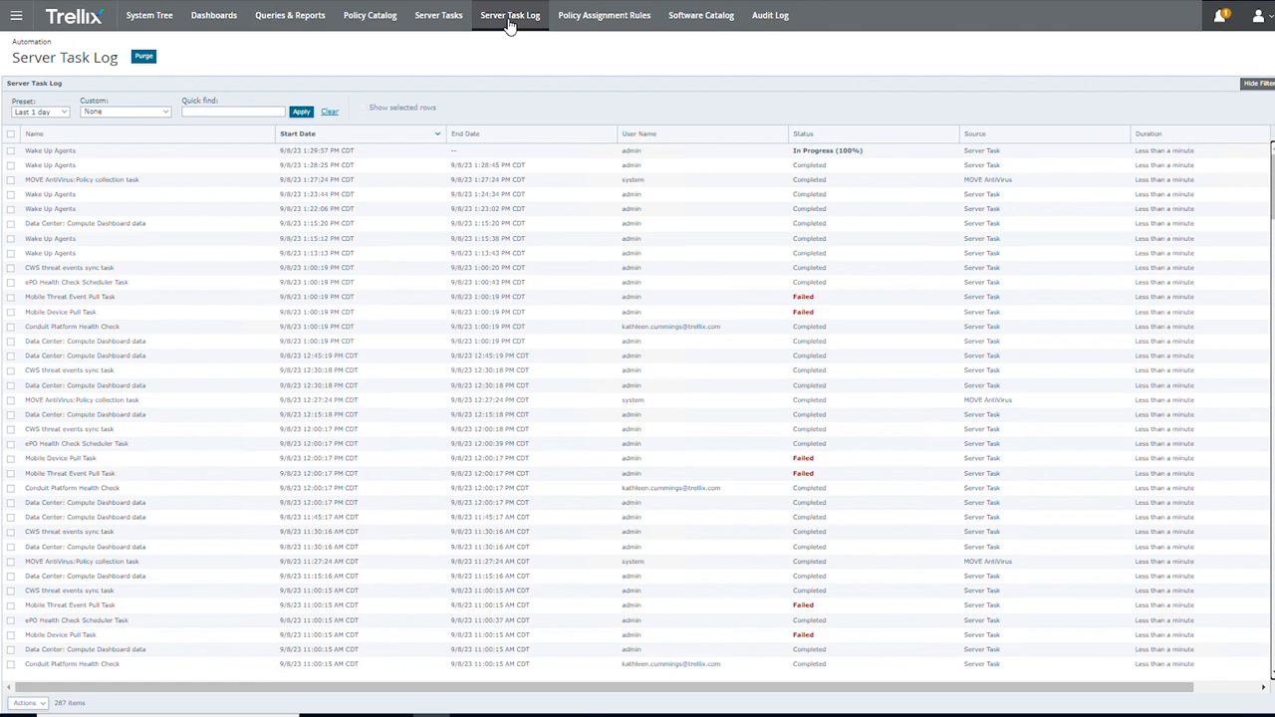
pyautogui.click(149, 15)
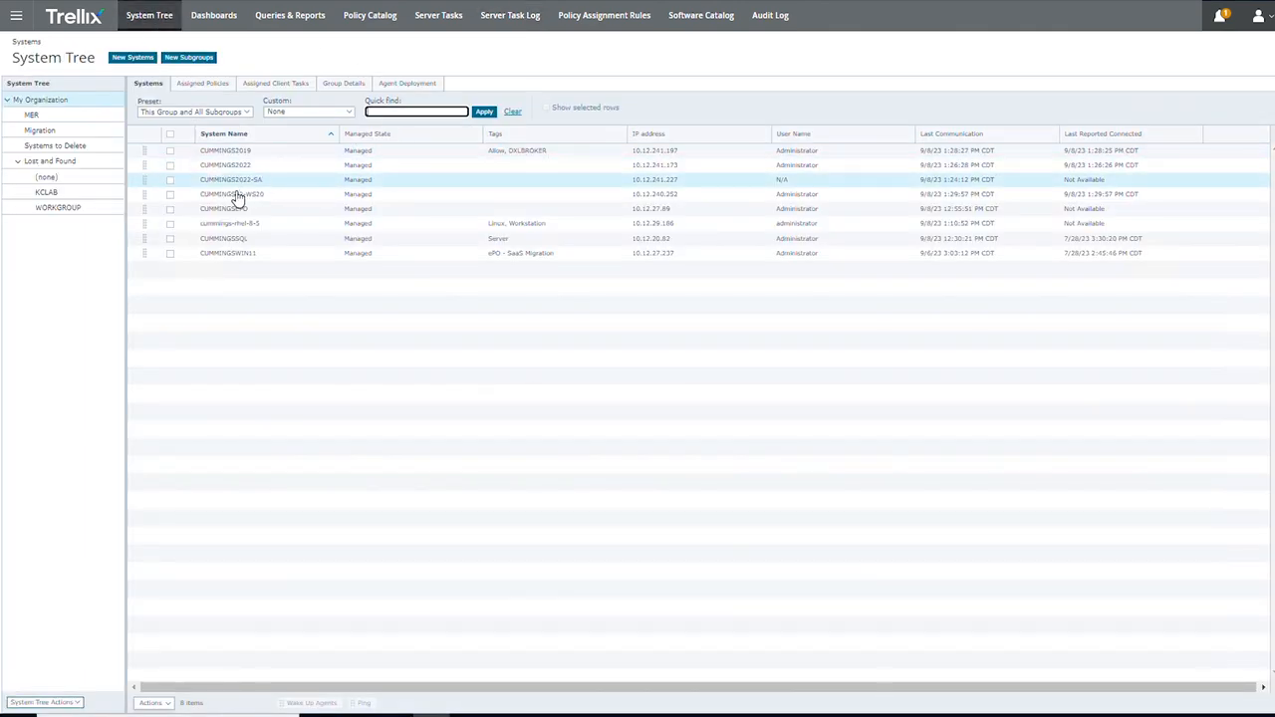
pyautogui.click(223, 199)
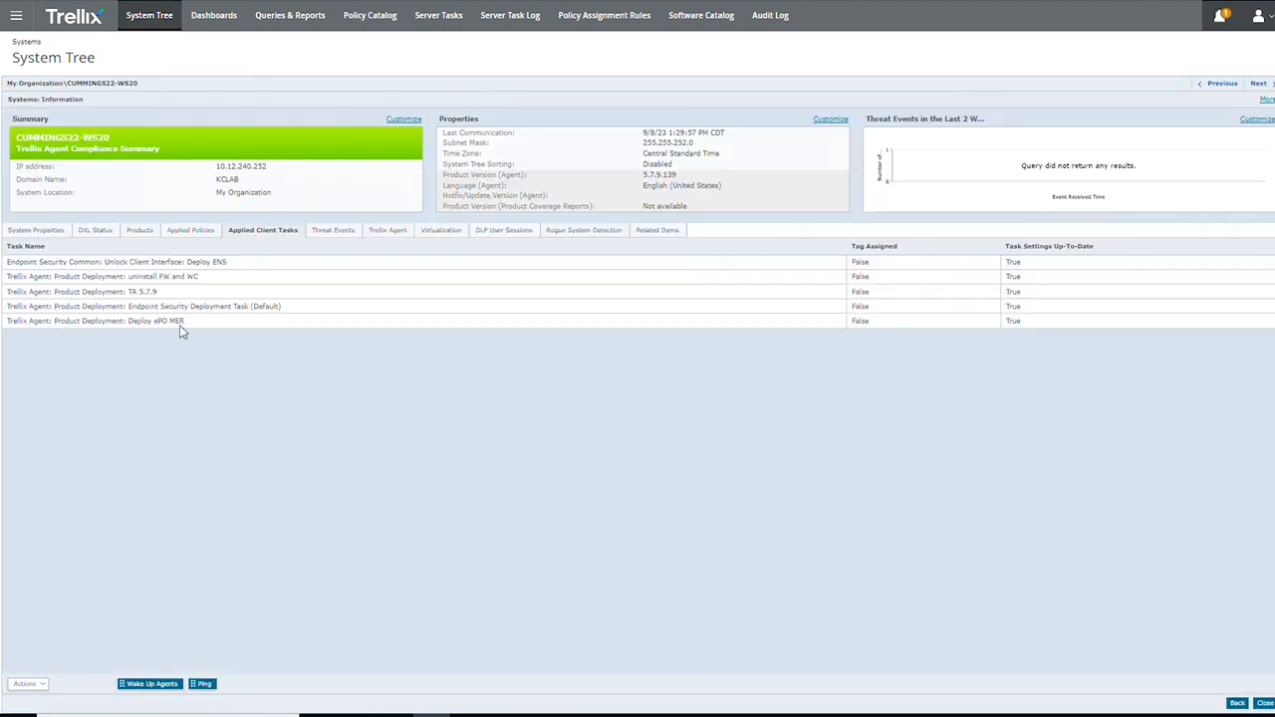
pyautogui.moveTo(192, 324); pyautogui.dragTo(72, 332)
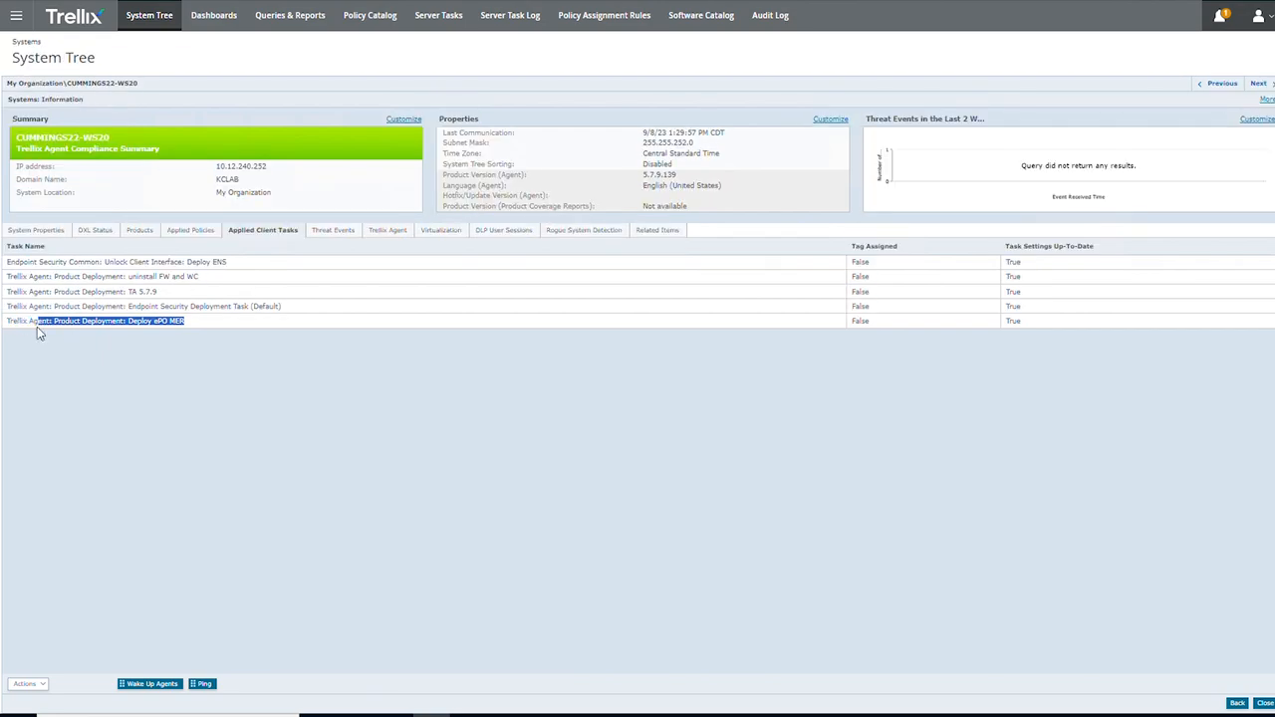